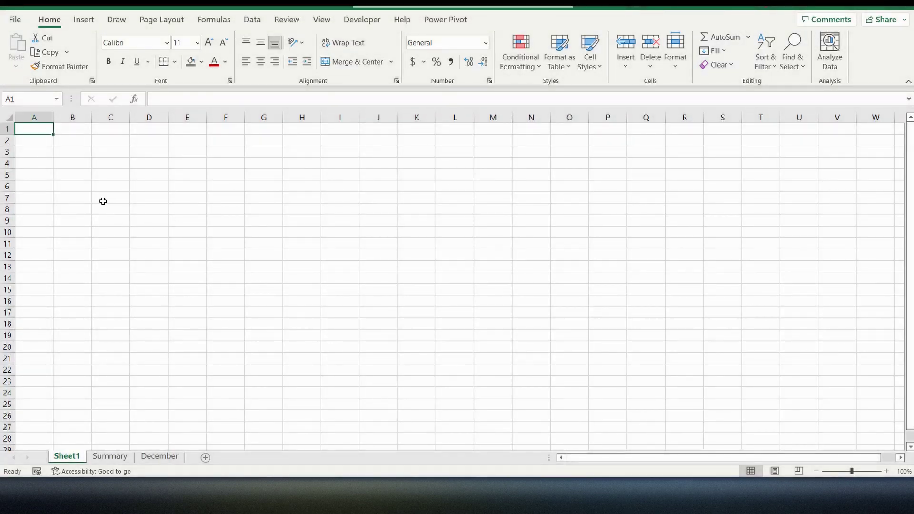
{"action": "left_click", "coordinate": [106, 198]}
{"action": "left_click", "coordinate": [105, 266]}
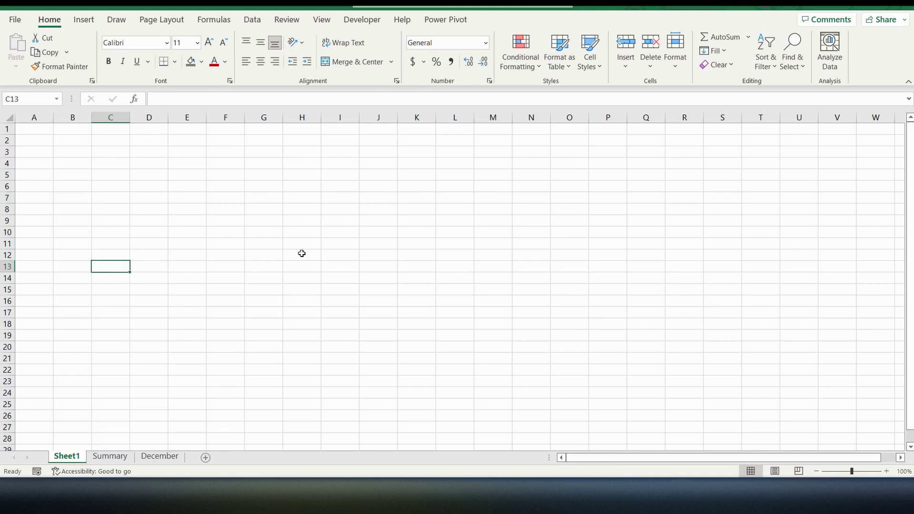
{"action": "left_click", "coordinate": [328, 247]}
{"action": "left_click", "coordinate": [443, 289]}
{"action": "left_click", "coordinate": [265, 321]}
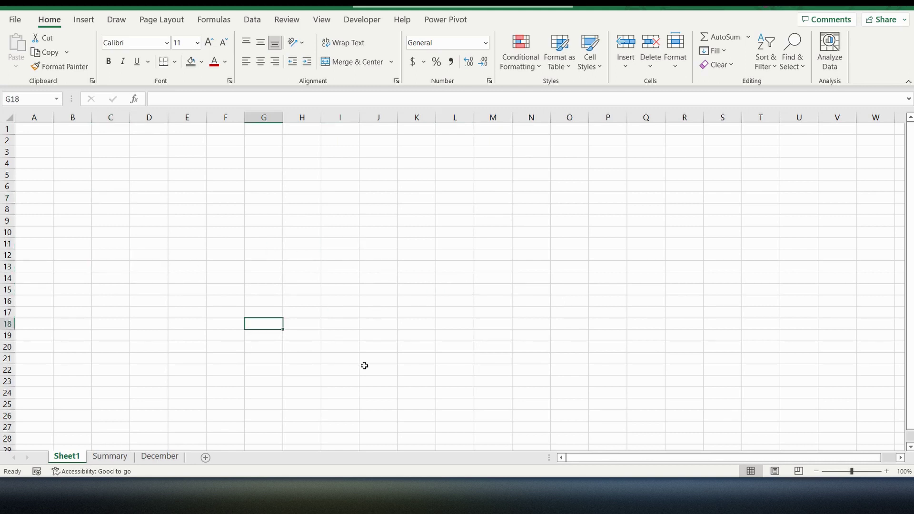
{"action": "left_click", "coordinate": [374, 368]}
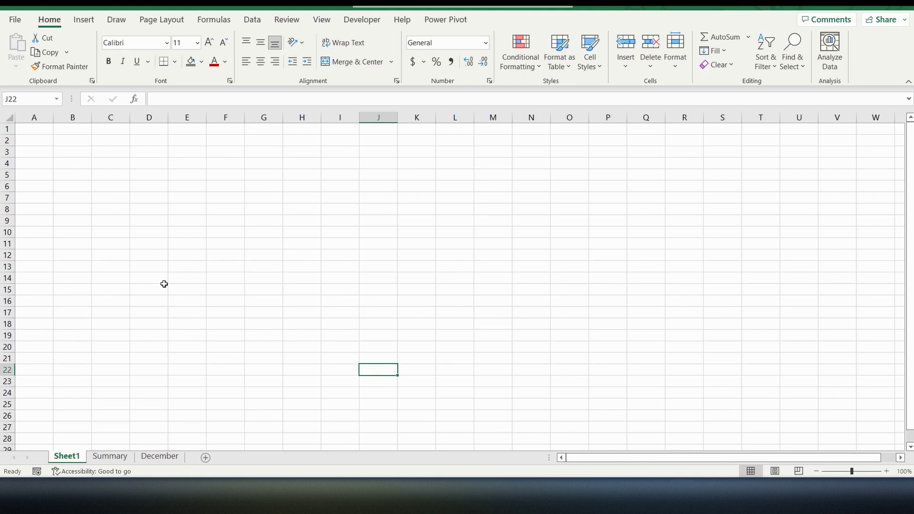
Examine the Summary sheet's sales data, including the Product Type filter options, the blank header in column G and the first and last dates.
{"action": "left_click", "coordinate": [115, 458]}
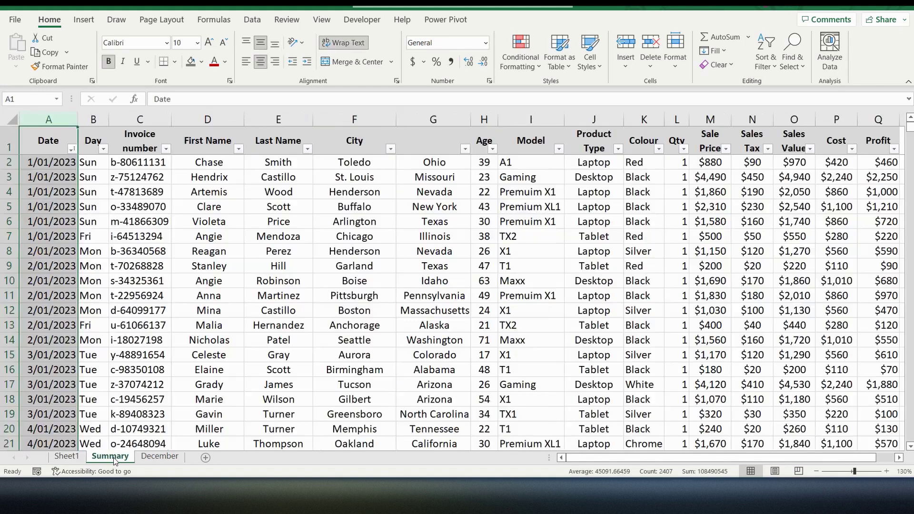
{"action": "left_click", "coordinate": [143, 192]}
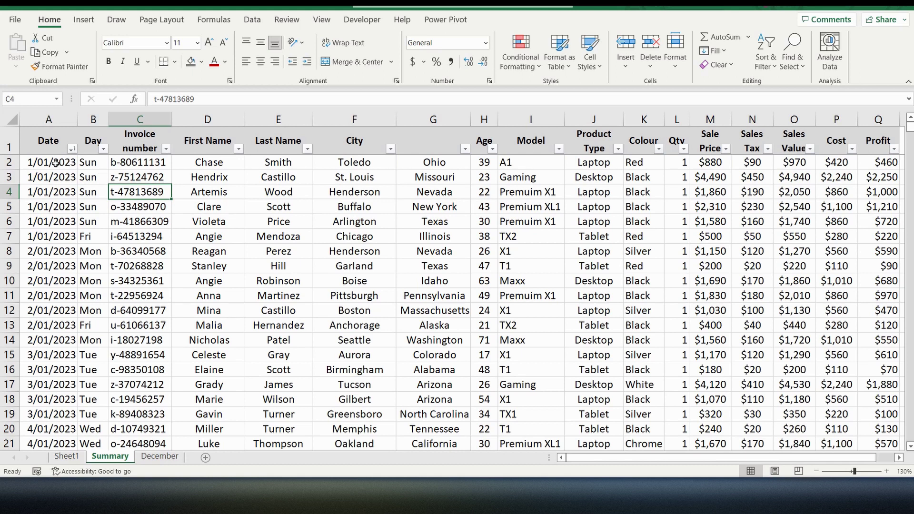
{"action": "left_click", "coordinate": [618, 149]}
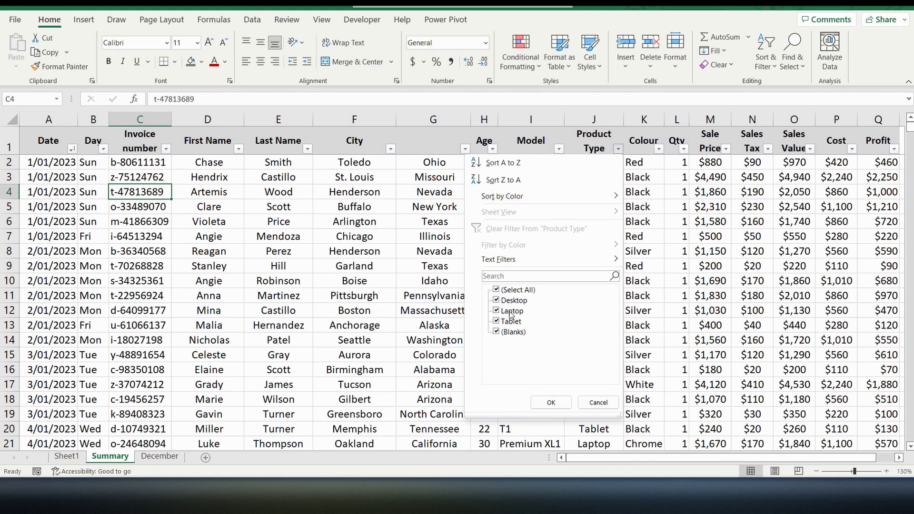
{"action": "left_click", "coordinate": [551, 402]}
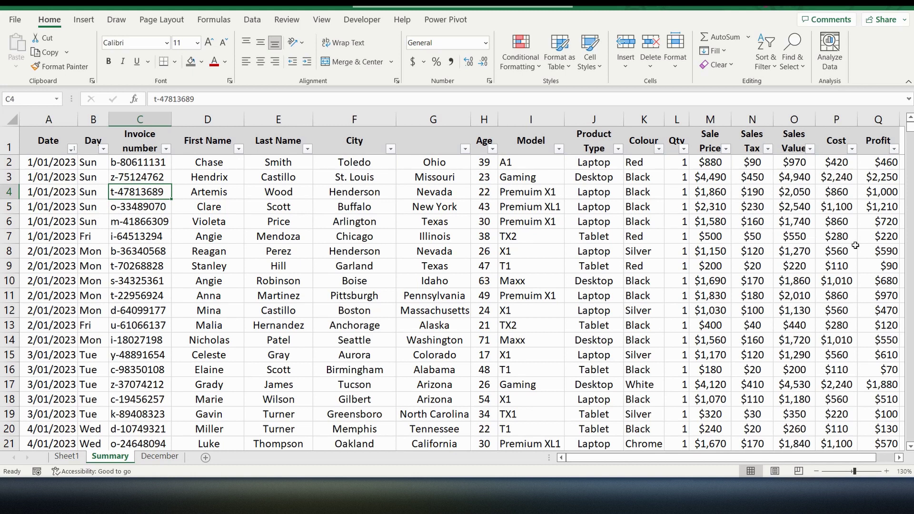
{"action": "left_click", "coordinate": [434, 140]}
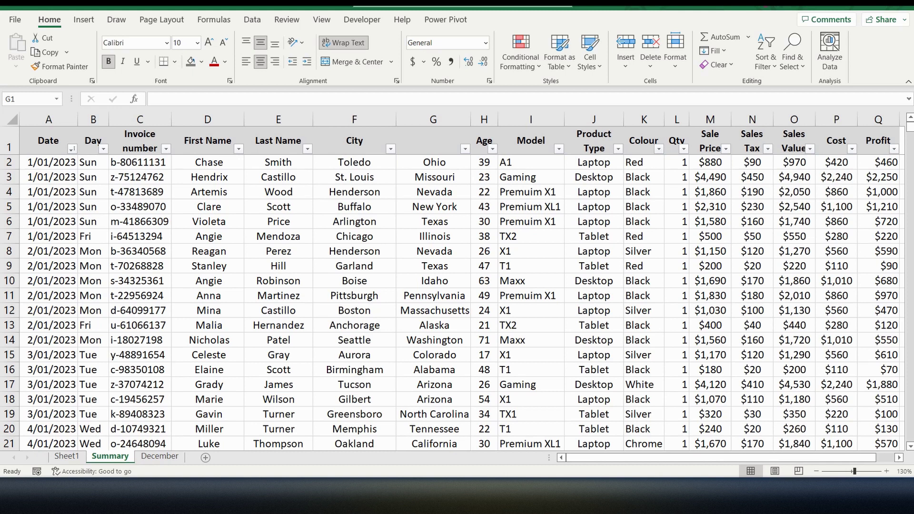
{"action": "left_click", "coordinate": [48, 162]}
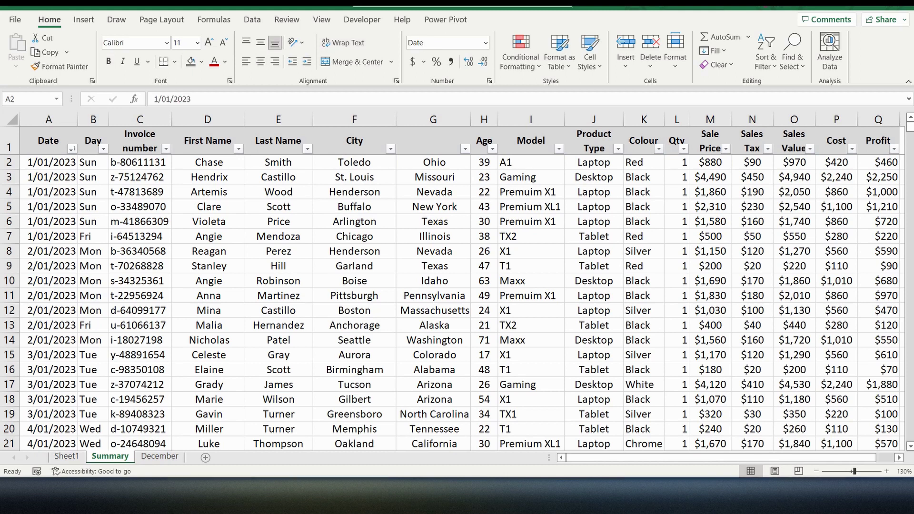
{"action": "left_click", "coordinate": [54, 220]}
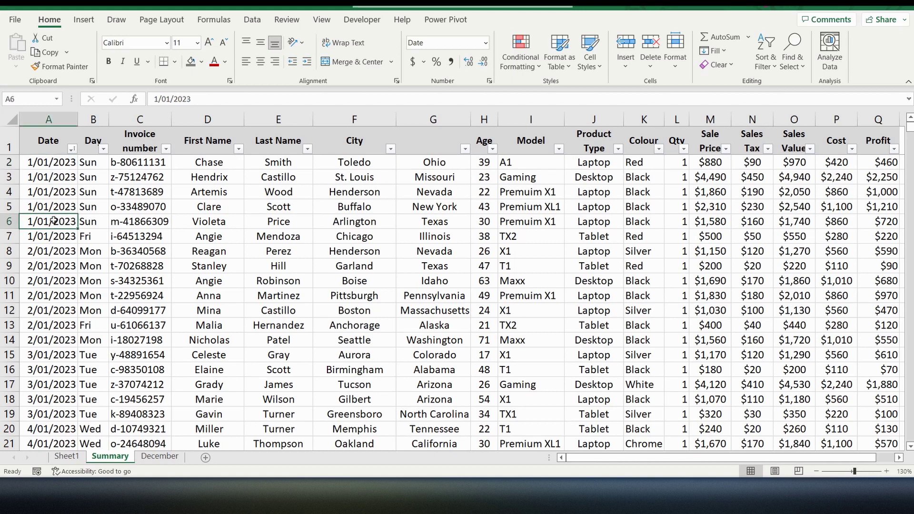
{"action": "key", "text": "ctrl+Down"}
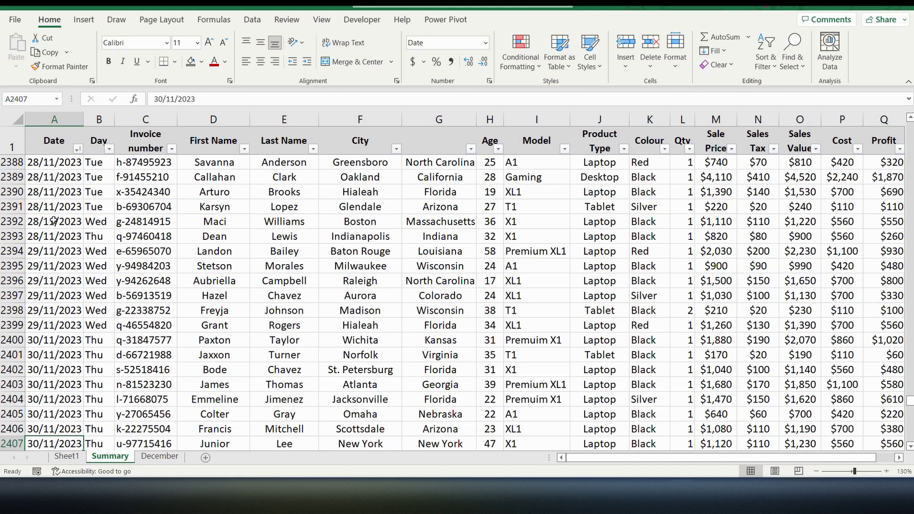
{"action": "key", "text": "ctrl+Up"}
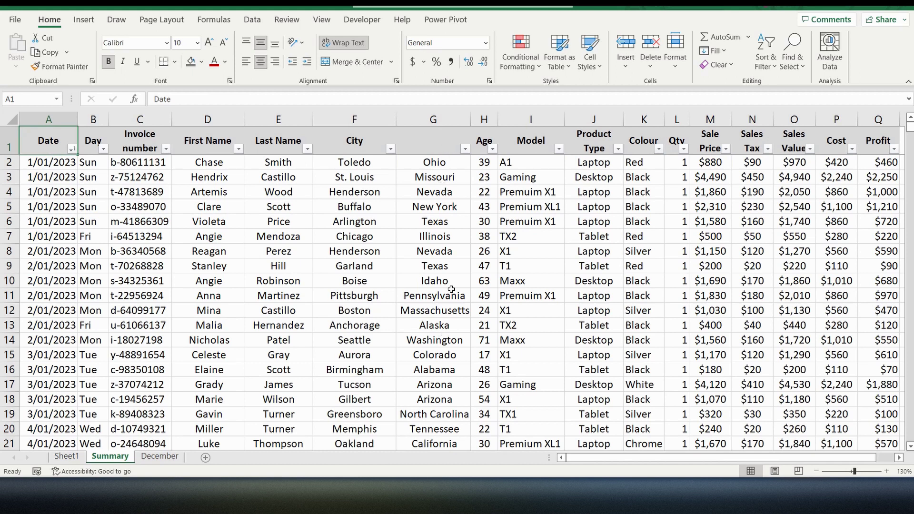
Enter the missing header State in cell G1 of the Summary sheet.
{"action": "left_click", "coordinate": [430, 143]}
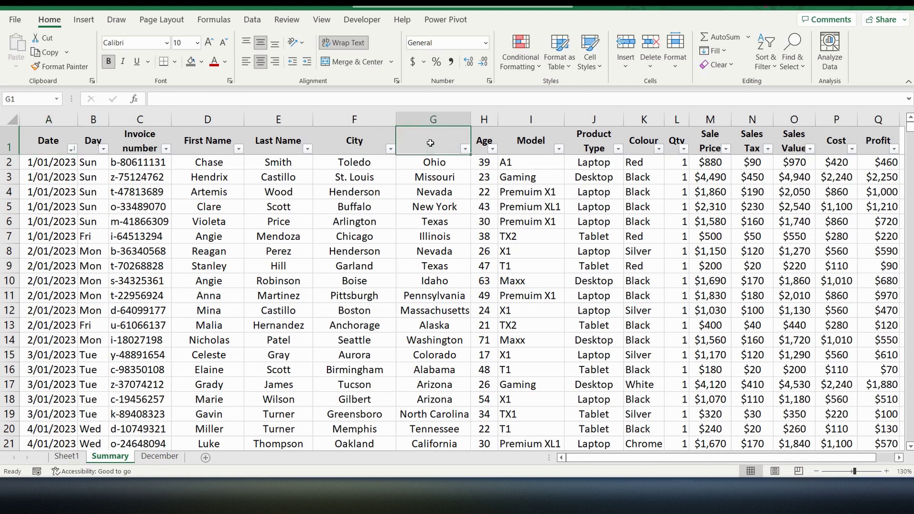
{"action": "type", "text": "S"}
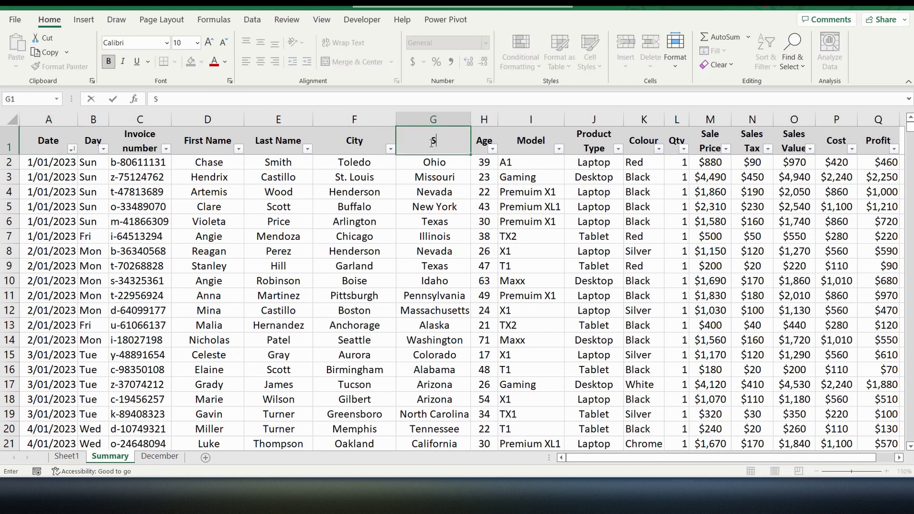
{"action": "type", "text": "tate"}
{"action": "key", "text": "Return"}
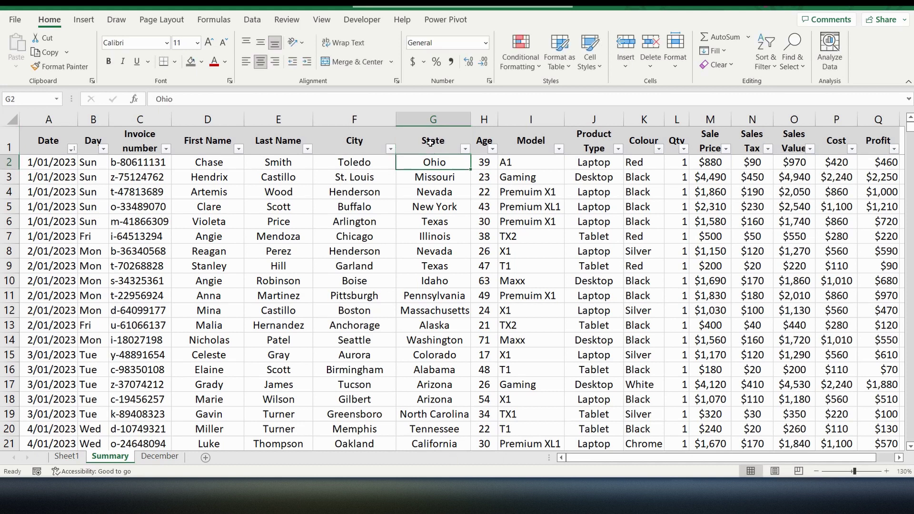
Create a PivotTable on a new worksheet from the whole Summary data range A1:Q2407.
{"action": "left_click", "coordinate": [42, 141]}
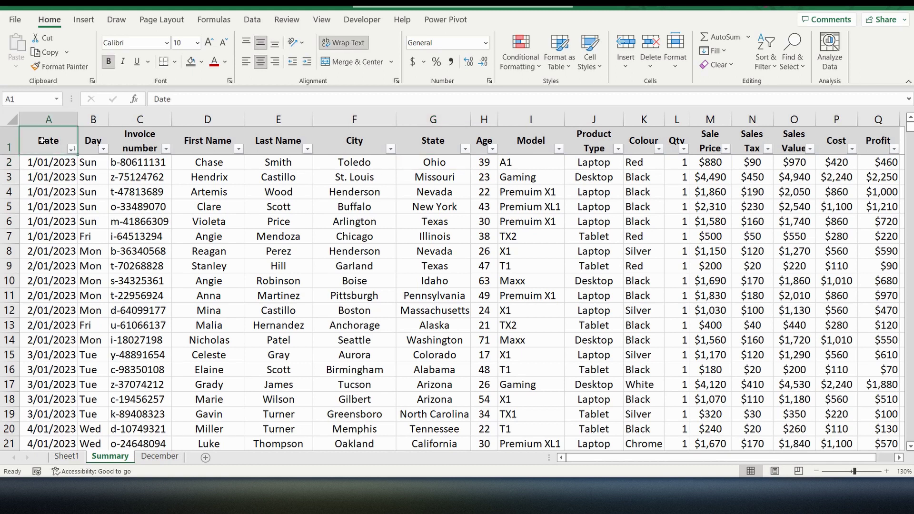
{"action": "key", "text": "ctrl+shift+Right"}
{"action": "key", "text": "ctrl+shift+Down"}
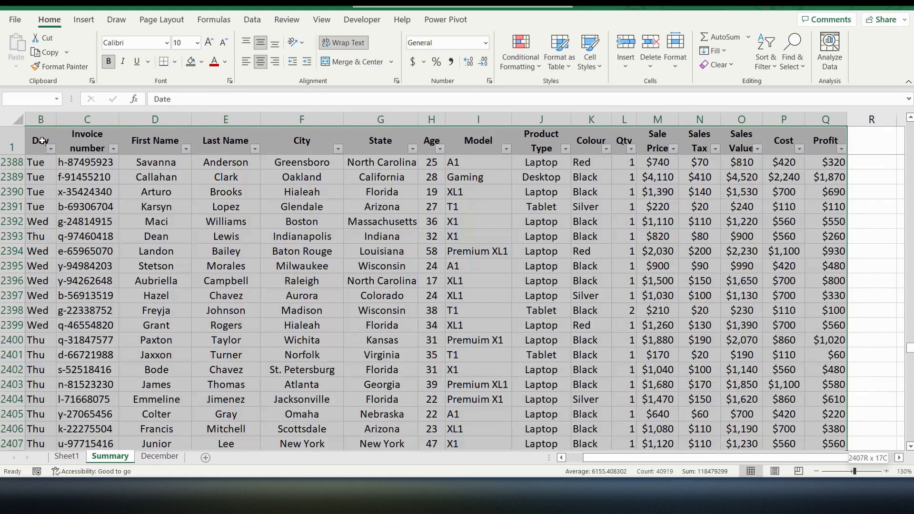
{"action": "scroll", "coordinate": [156, 211], "scroll_direction": "down", "scroll_amount": 1}
{"action": "scroll", "coordinate": [155, 211], "scroll_direction": "down", "scroll_amount": 1}
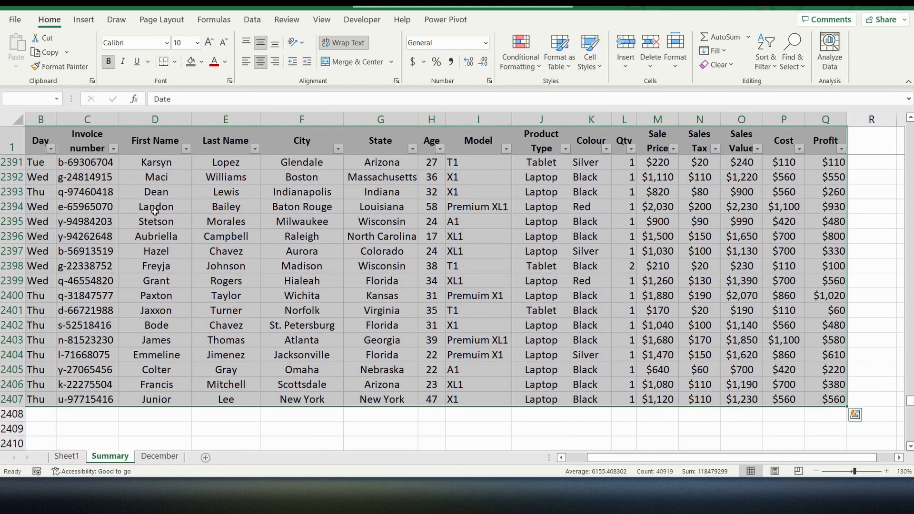
{"action": "left_click", "coordinate": [86, 21]}
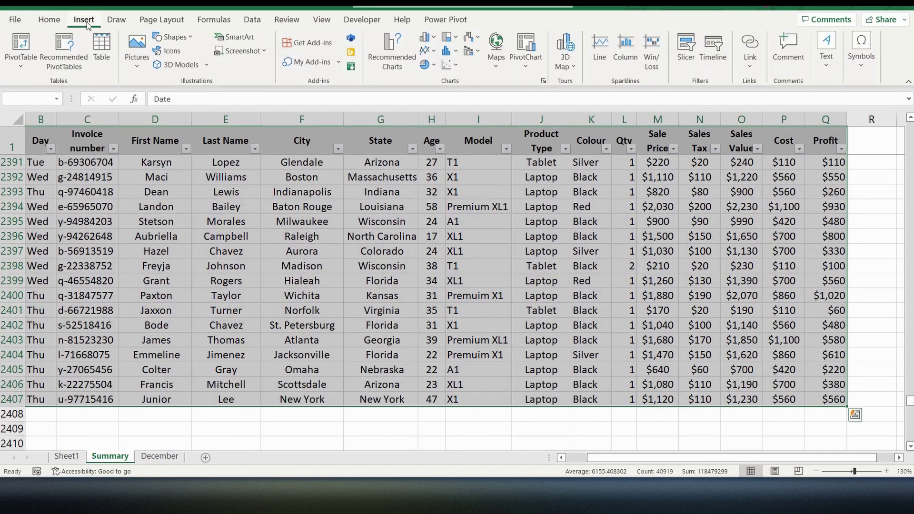
{"action": "left_click", "coordinate": [24, 58]}
{"action": "left_click", "coordinate": [20, 47]}
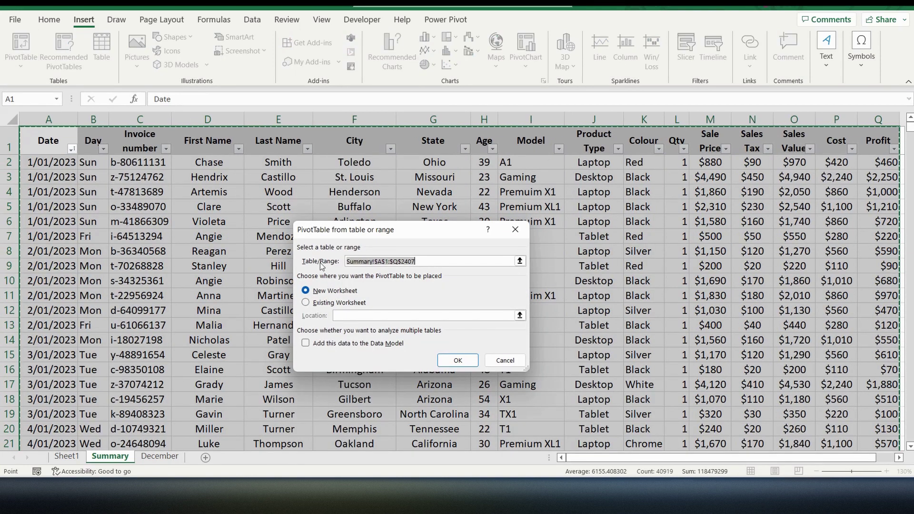
{"action": "left_click", "coordinate": [433, 262]}
{"action": "left_click", "coordinate": [458, 359]}
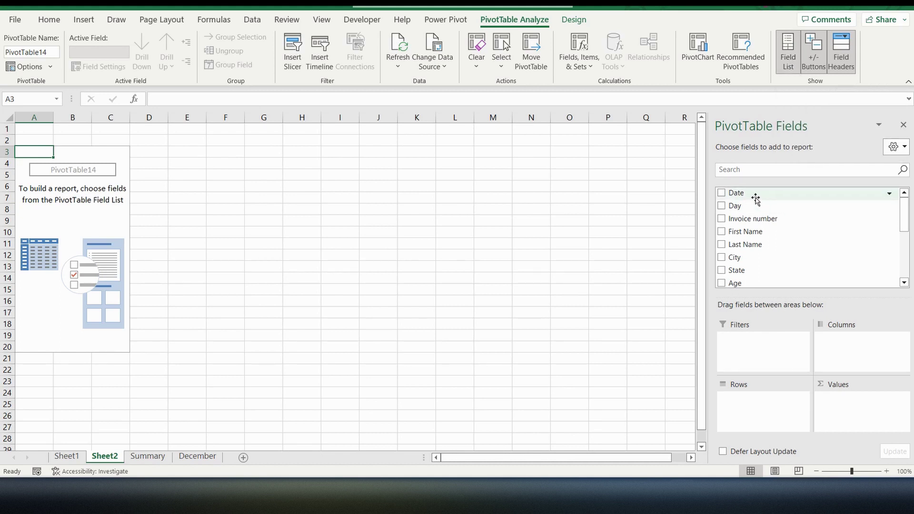
Deselect and reselect the empty PivotTable, and toggle its field list off and back on.
{"action": "left_click", "coordinate": [110, 221]}
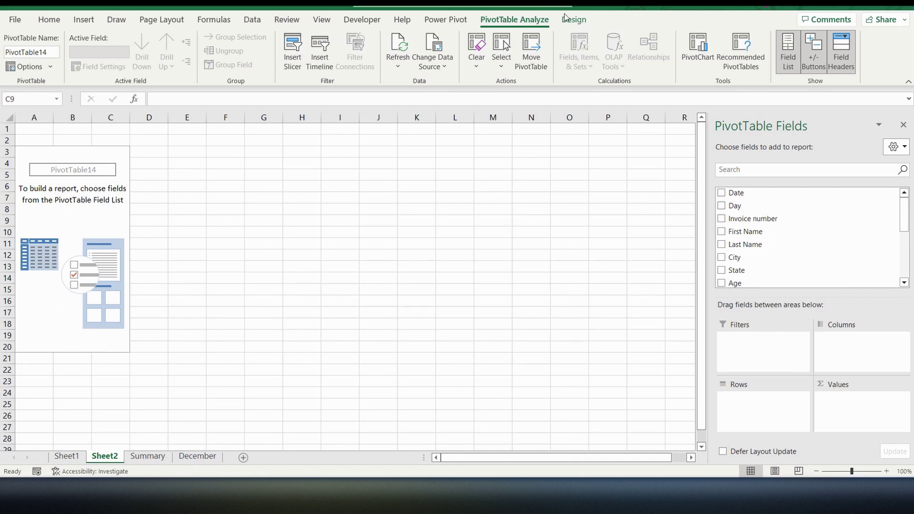
{"action": "left_click", "coordinate": [261, 198]}
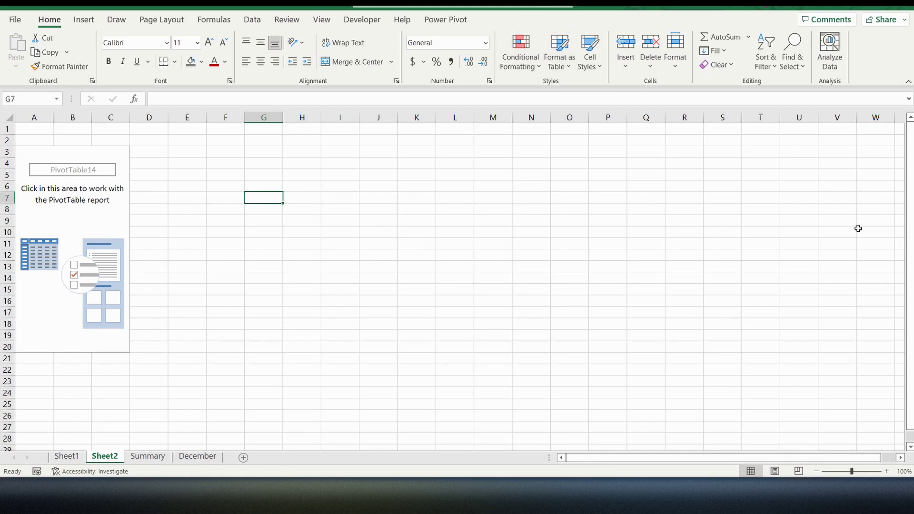
{"action": "left_click", "coordinate": [96, 217]}
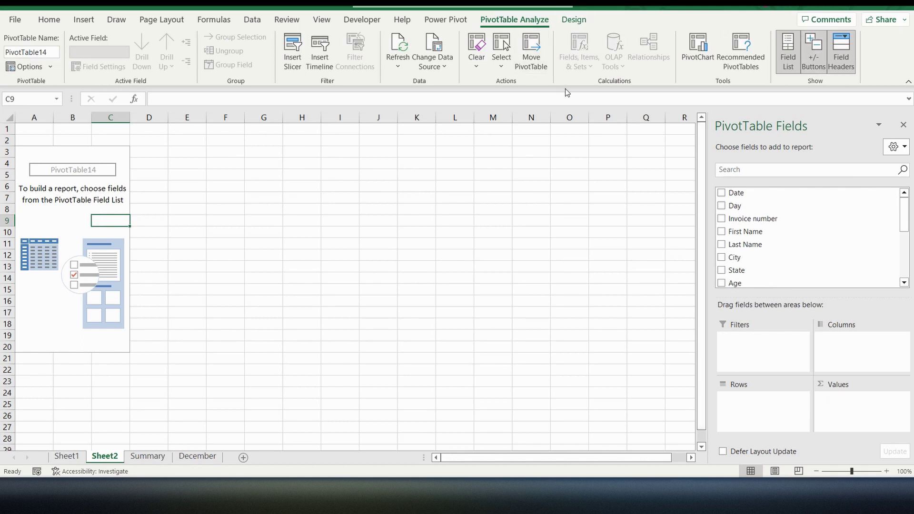
{"action": "left_click", "coordinate": [788, 45]}
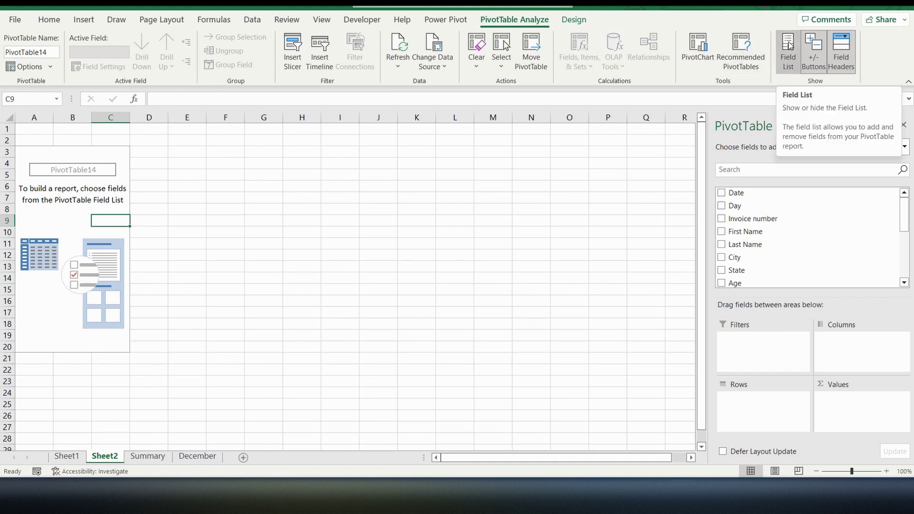
{"action": "left_click", "coordinate": [789, 45]}
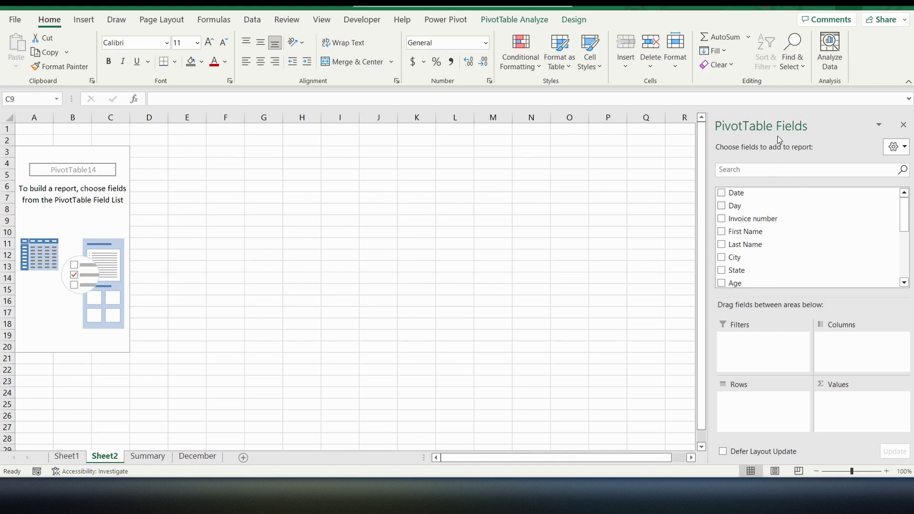
Add the Product Type field to the PivotTable and remove it again.
{"action": "scroll", "coordinate": [781, 229], "scroll_direction": "down", "scroll_amount": 2}
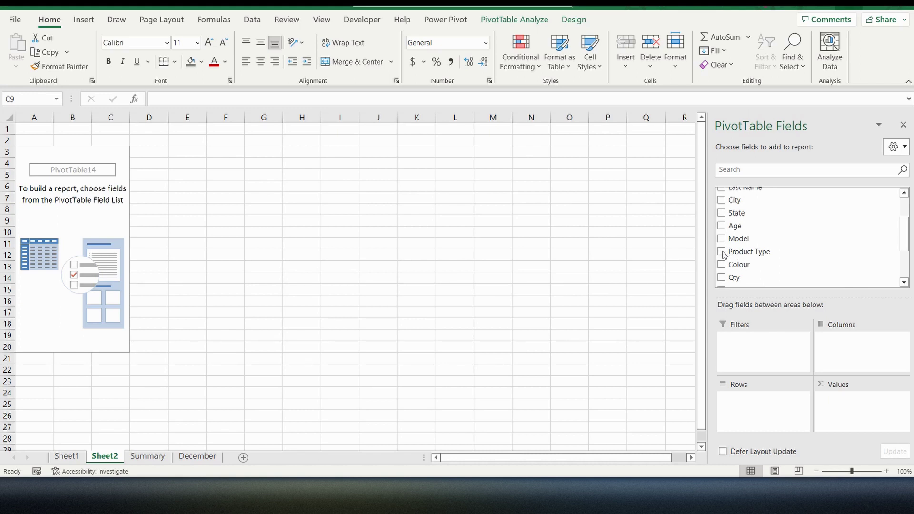
{"action": "left_click", "coordinate": [722, 252]}
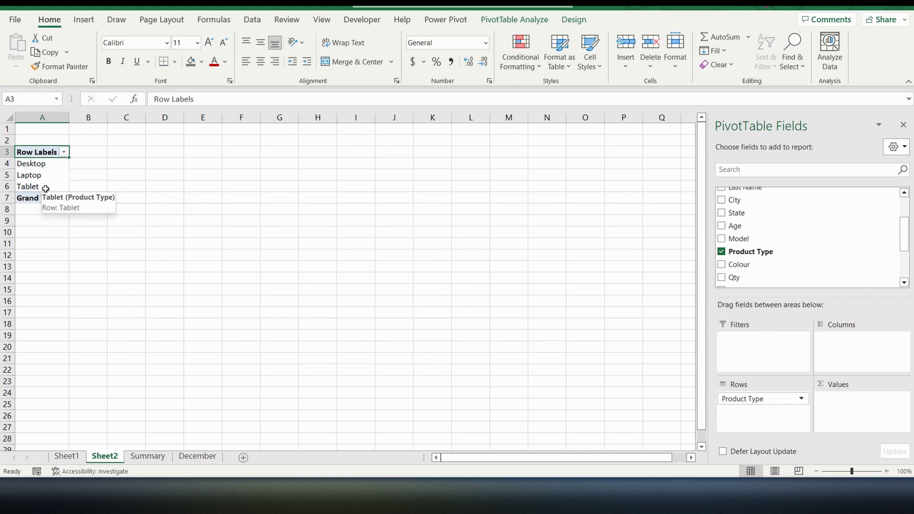
{"action": "left_click", "coordinate": [723, 252]}
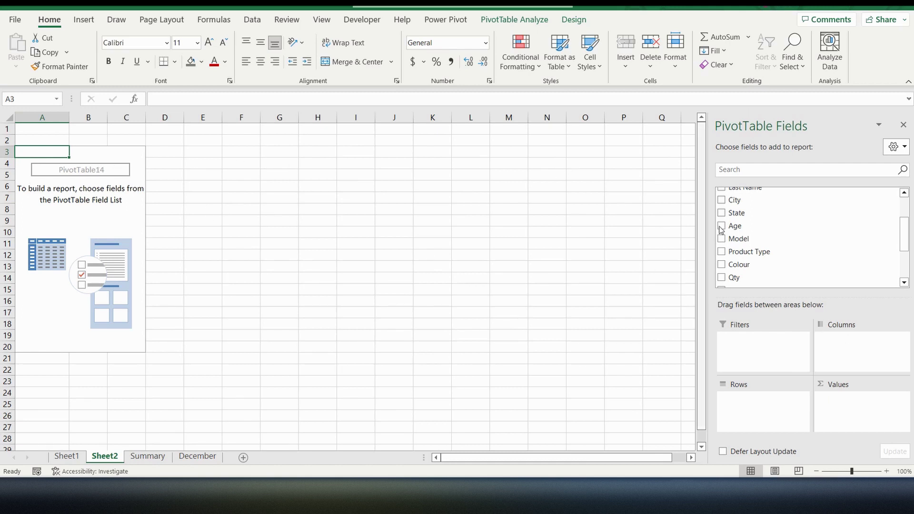
Place Product Type in the PivotTable's Columns area and State in its Rows area.
{"action": "mouse_move", "coordinate": [759, 258]}
{"action": "left_mouse_down"}
{"action": "mouse_move", "coordinate": [771, 333]}
{"action": "mouse_move", "coordinate": [754, 401]}
{"action": "left_mouse_up"}
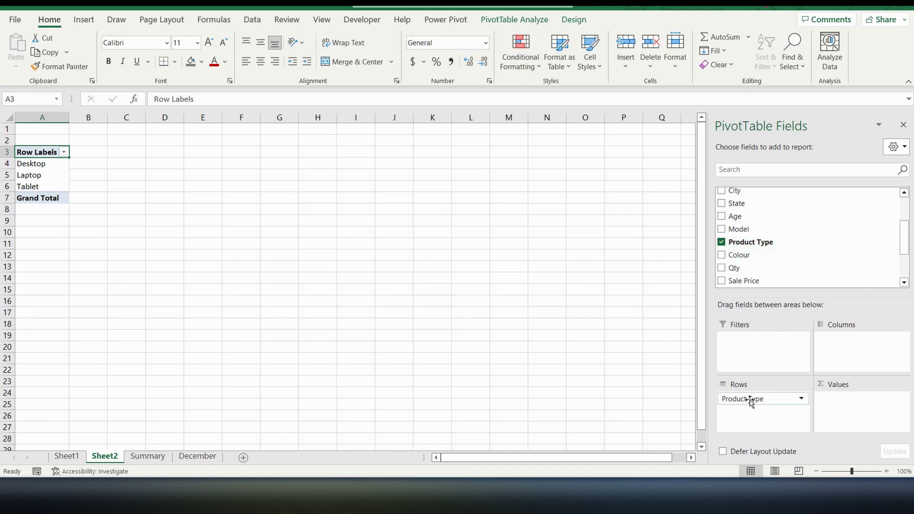
{"action": "left_click_drag", "start_coordinate": [751, 400], "coordinate": [845, 352]}
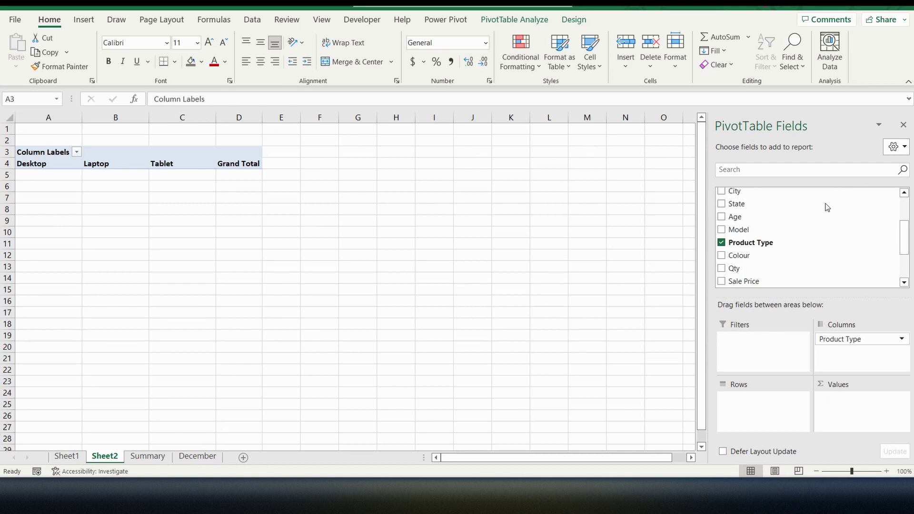
{"action": "left_click_drag", "start_coordinate": [737, 208], "coordinate": [741, 206]}
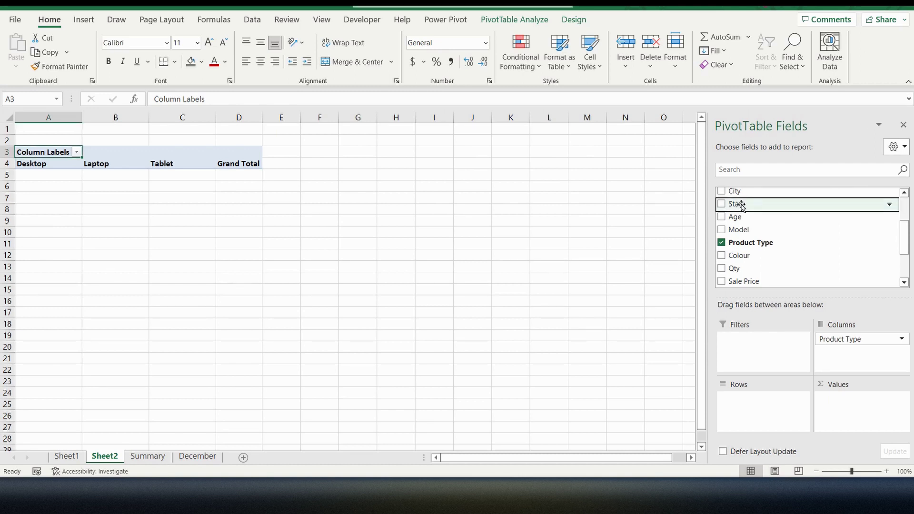
{"action": "left_click_drag", "start_coordinate": [741, 206], "coordinate": [743, 408]}
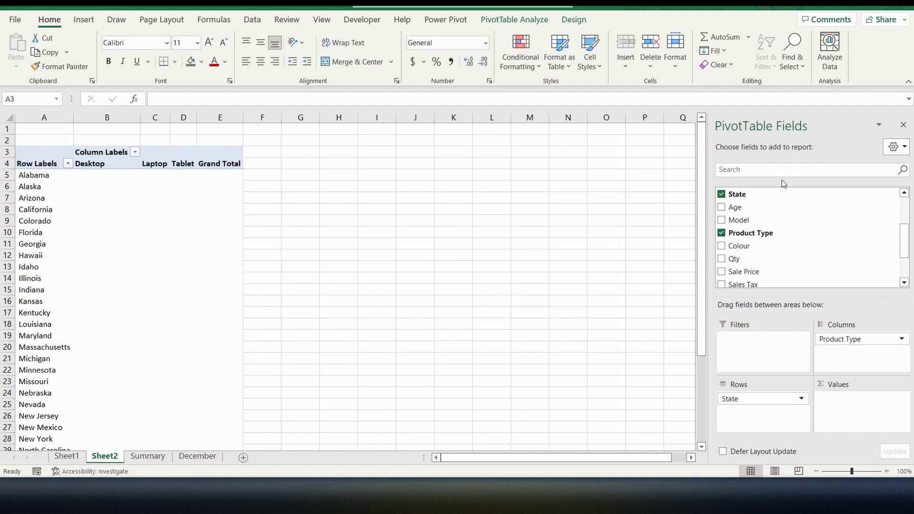
Add Sales Value to the PivotTable's Values area as a sum.
{"action": "scroll", "coordinate": [778, 242], "scroll_direction": "down", "scroll_amount": 2}
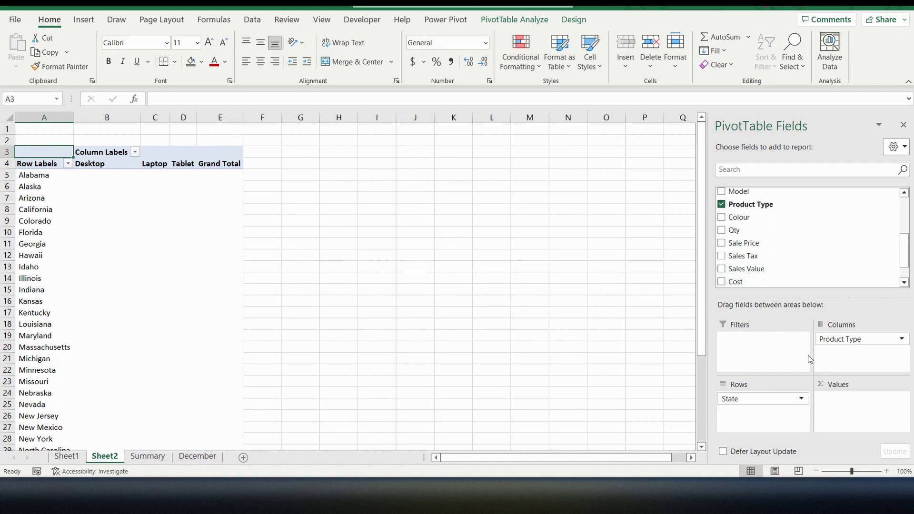
{"action": "left_click_drag", "start_coordinate": [747, 269], "coordinate": [850, 412]}
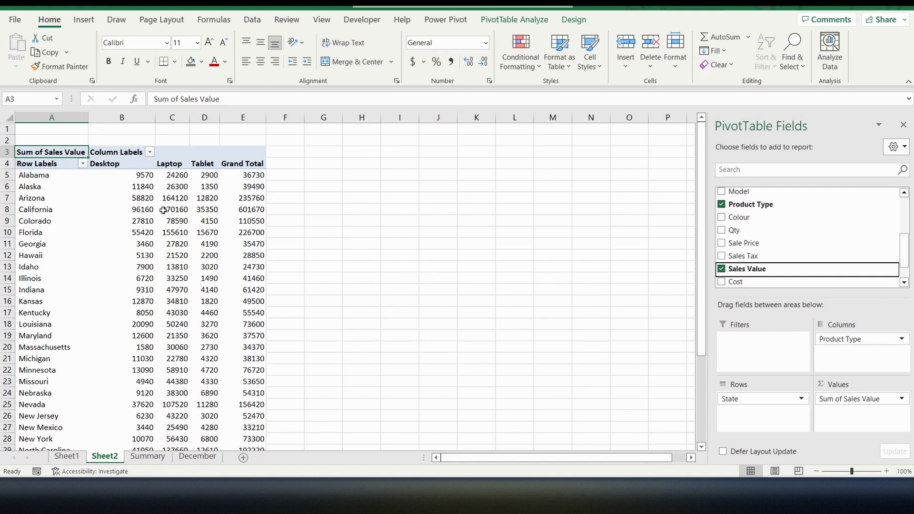
Rename the Sum of Sales Value field in the Values area to "Total Sales".
{"action": "mouse_move", "coordinate": [138, 181]}
{"action": "mouse_move", "coordinate": [186, 222]}
{"action": "left_click", "coordinate": [902, 400]}
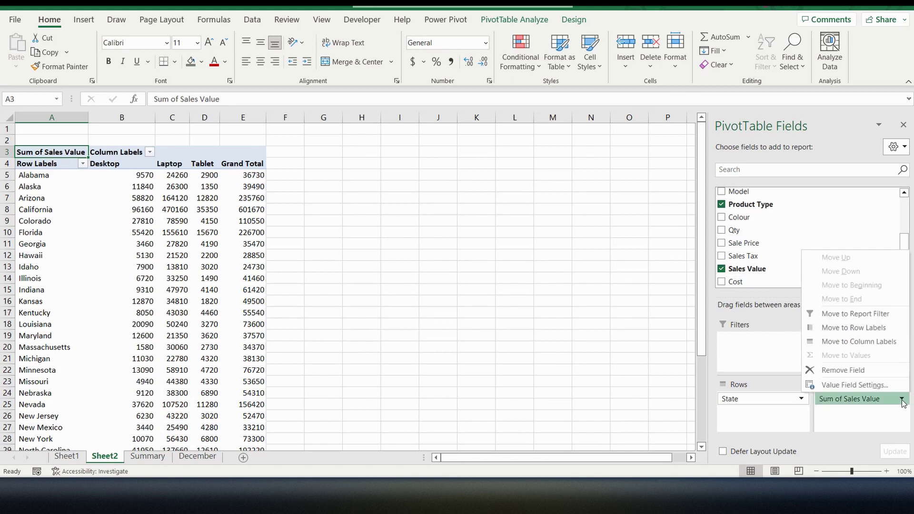
{"action": "left_click", "coordinate": [852, 386]}
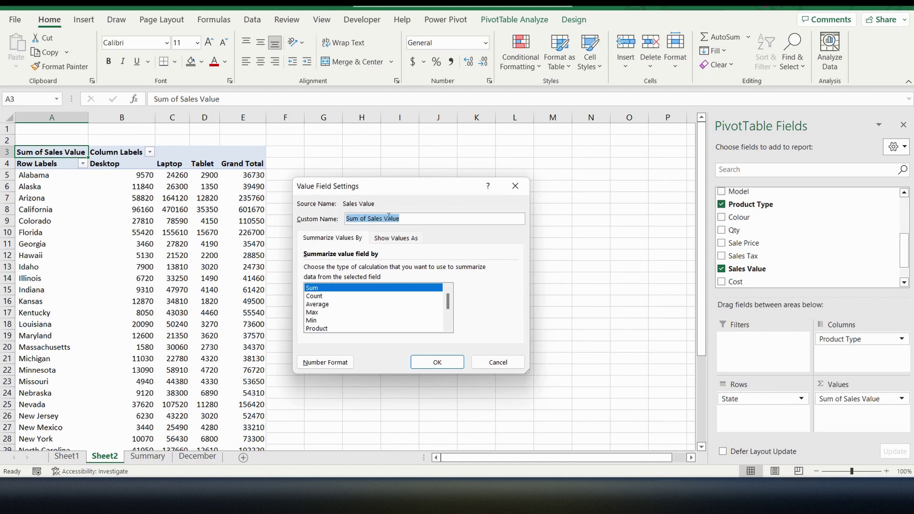
{"action": "type", "text": "T"}
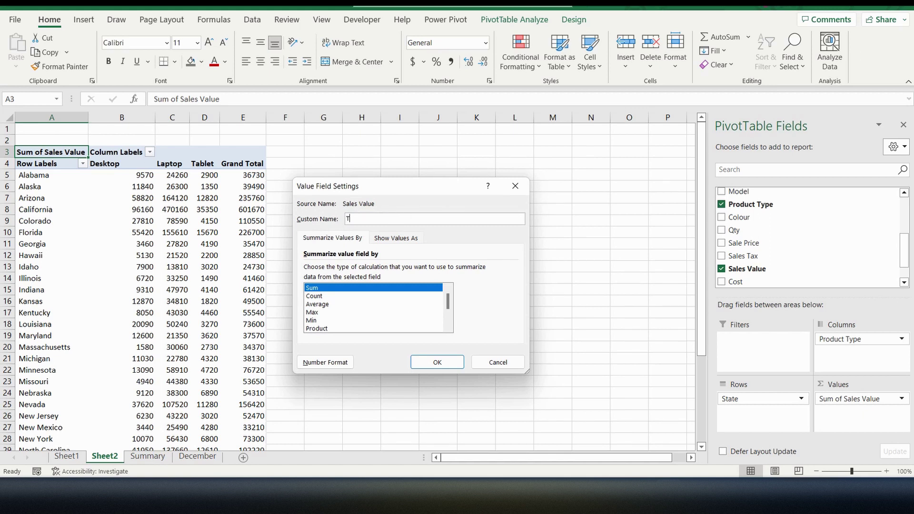
{"action": "type", "text": "otal Sales"}
Format the Total Sales values as Currency with the $ symbol and 0 decimal places, and apply the field settings.
{"action": "left_click", "coordinate": [327, 366]}
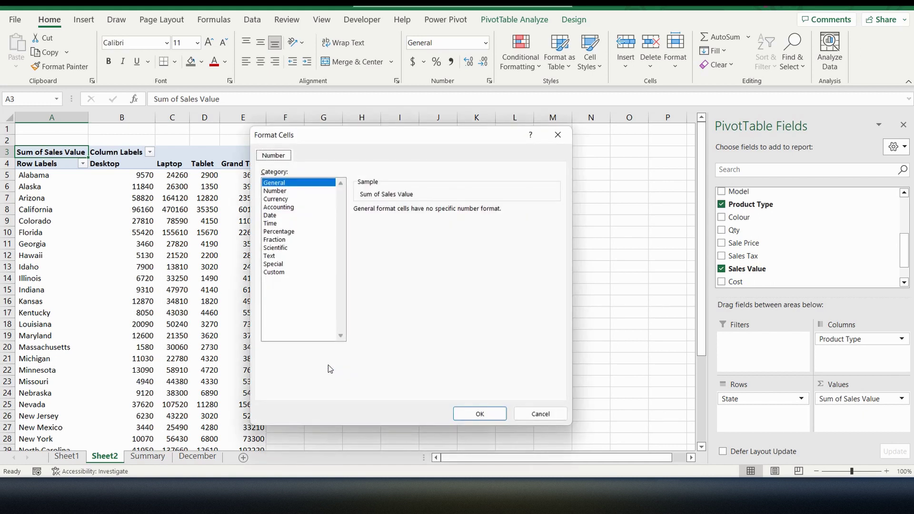
{"action": "left_click", "coordinate": [280, 199]}
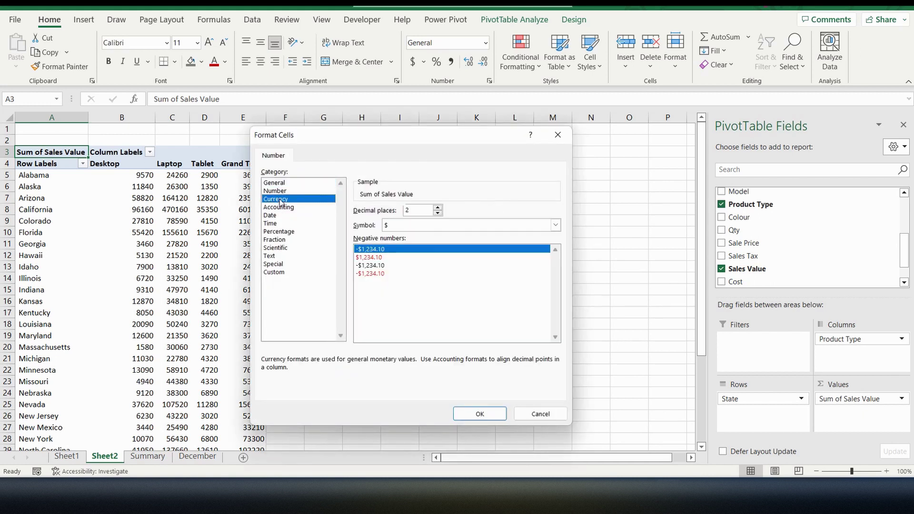
{"action": "left_click", "coordinate": [439, 214]}
{"action": "left_click", "coordinate": [480, 414]}
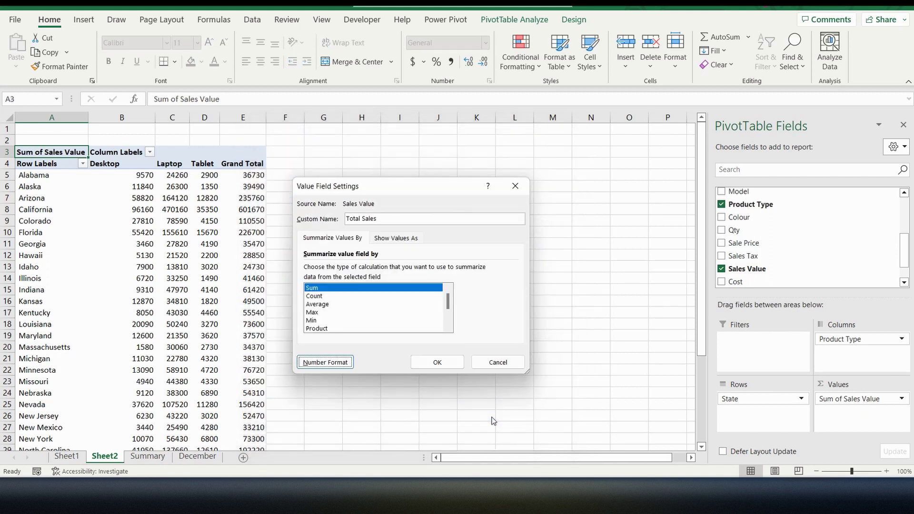
{"action": "left_click", "coordinate": [439, 362]}
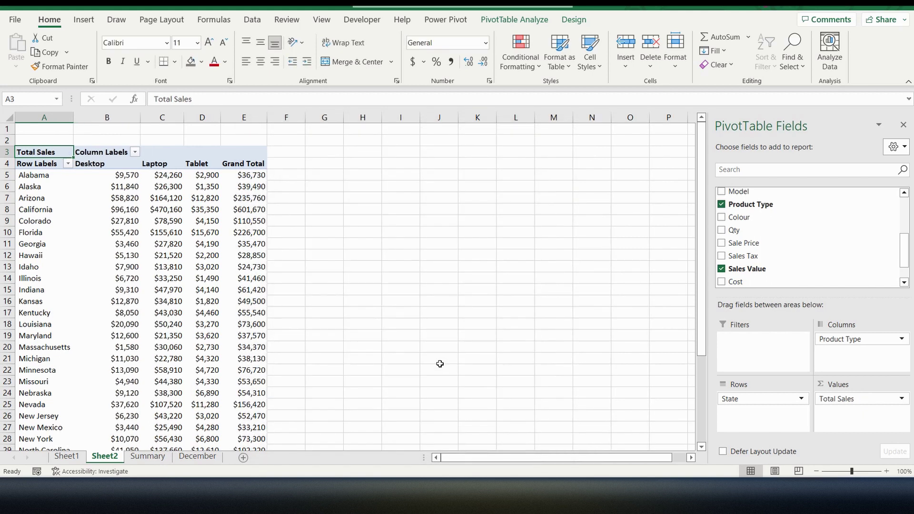
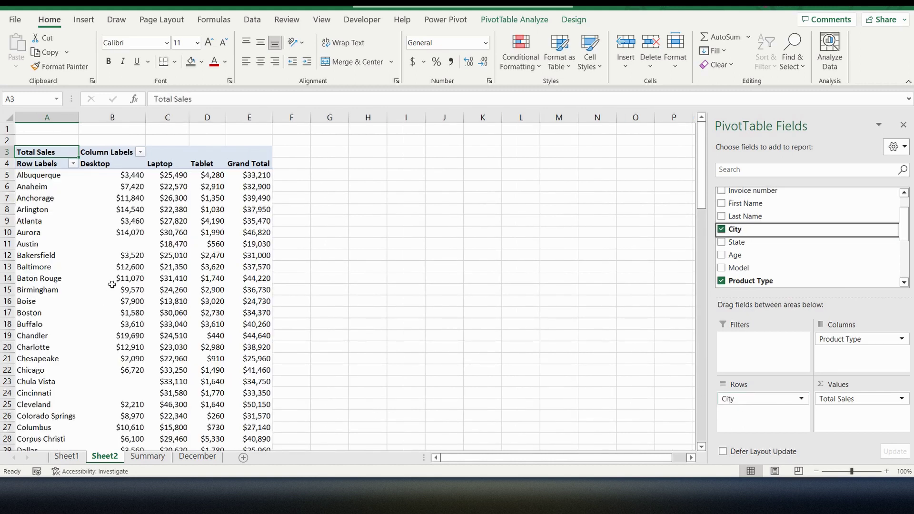
Review the sales by city and add the State field to the PivotTable's Filters area.
{"action": "scroll", "coordinate": [163, 251], "scroll_direction": "down", "scroll_amount": 5}
{"action": "scroll", "coordinate": [163, 251], "scroll_direction": "down", "scroll_amount": 4}
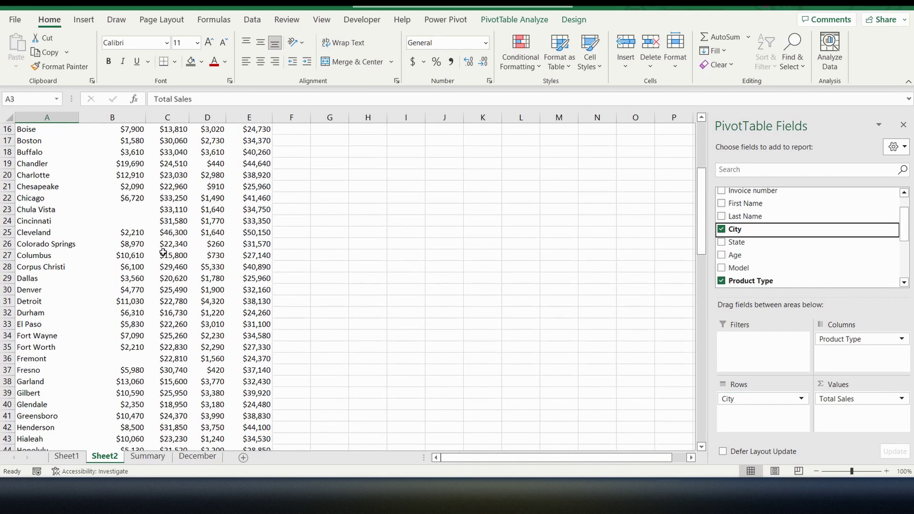
{"action": "scroll", "coordinate": [163, 252], "scroll_direction": "up", "scroll_amount": 8}
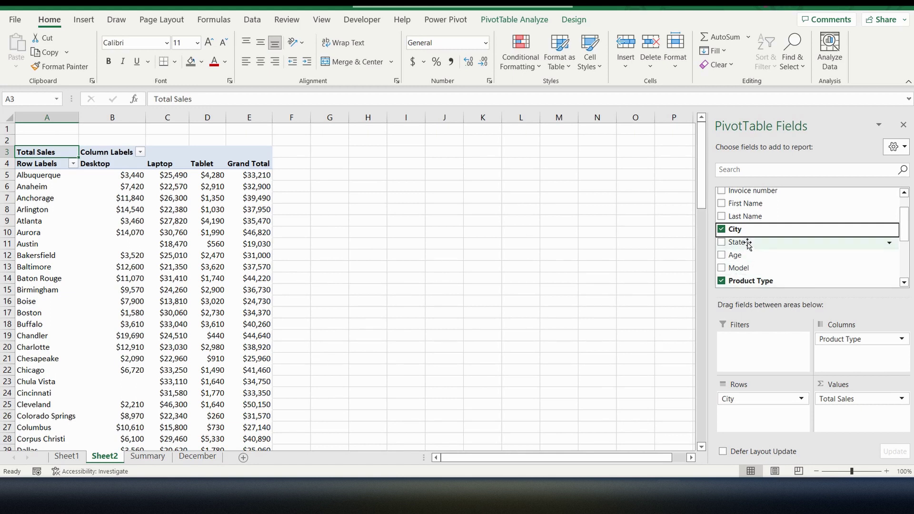
{"action": "left_click_drag", "start_coordinate": [749, 245], "coordinate": [744, 340]}
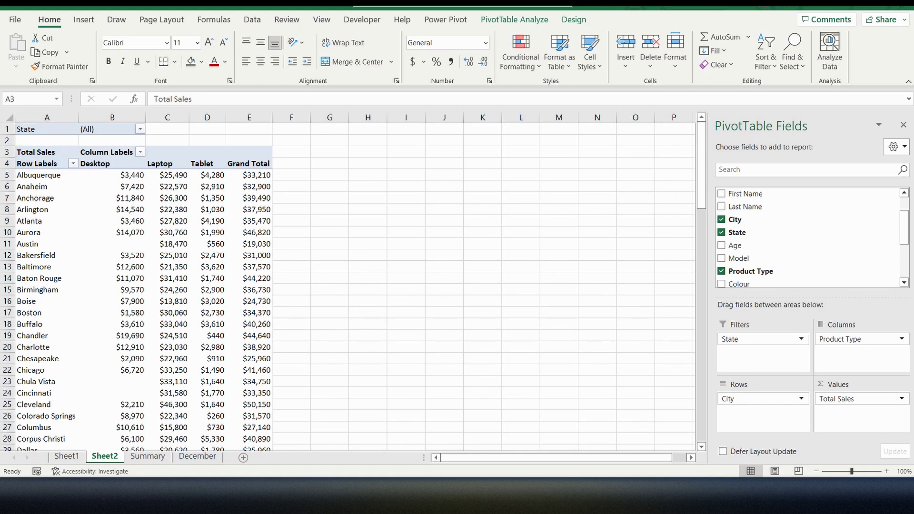
Allow multiple items in the State report filter and limit the PivotTable to California only.
{"action": "left_click", "coordinate": [140, 130]}
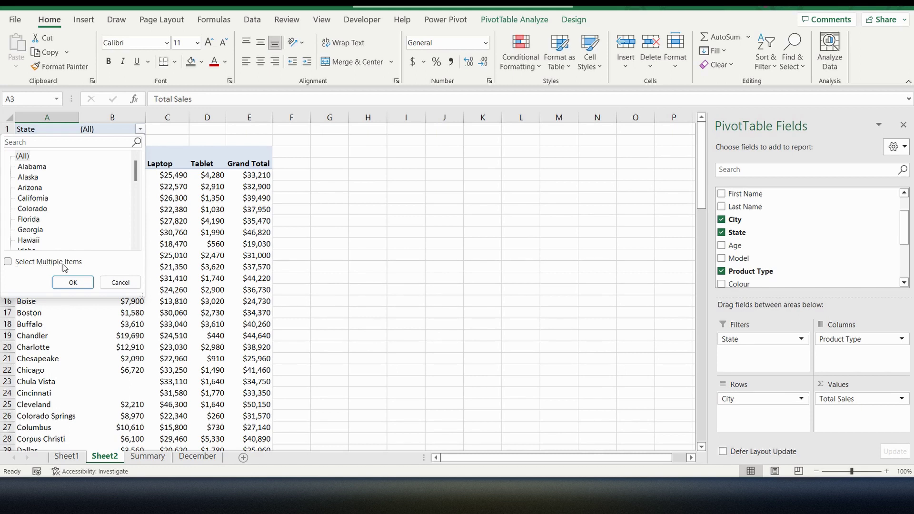
{"action": "left_click", "coordinate": [8, 262]}
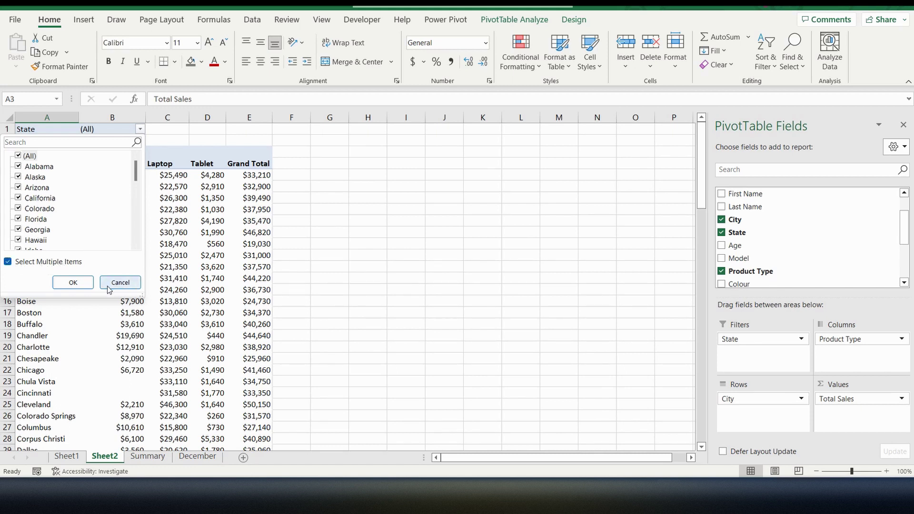
{"action": "left_click", "coordinate": [18, 156]}
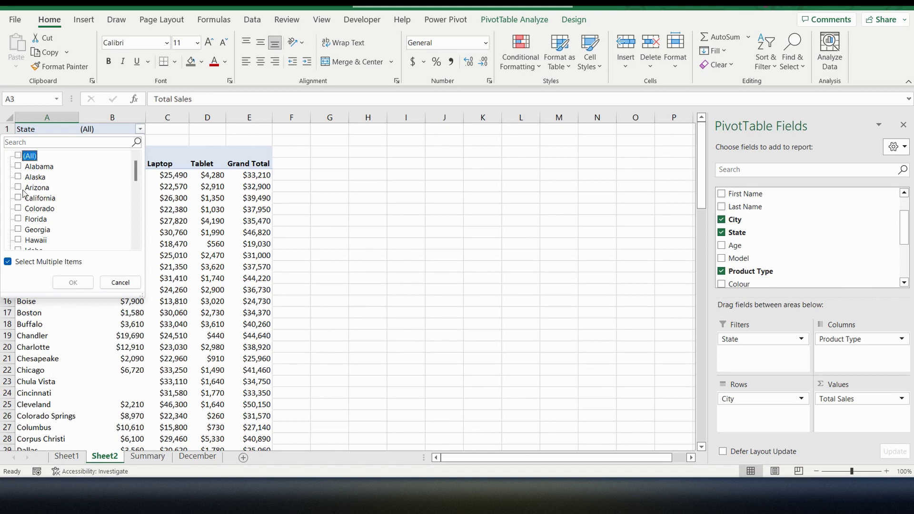
{"action": "left_click", "coordinate": [19, 198]}
{"action": "left_click", "coordinate": [73, 282]}
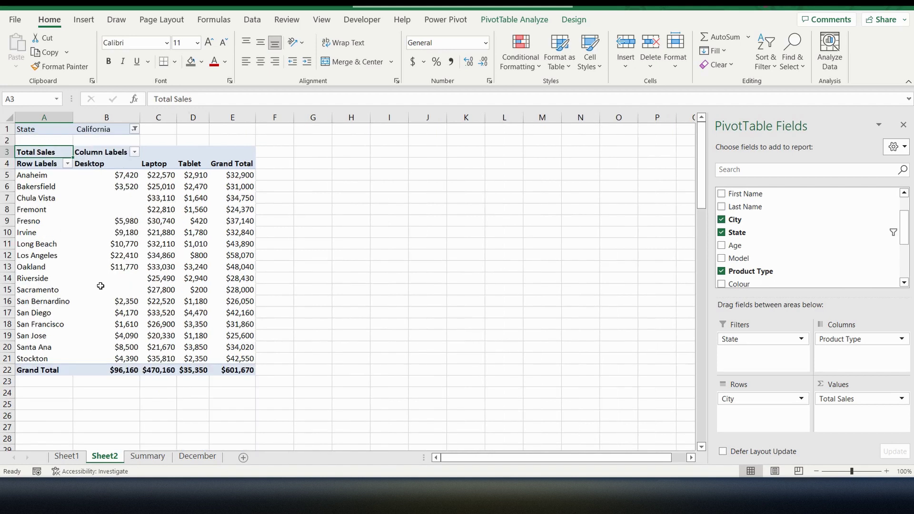
Move State from the Filters area into the Rows area above City, so cities are grouped under their states.
{"action": "mouse_move", "coordinate": [109, 286]}
{"action": "mouse_move", "coordinate": [194, 273]}
{"action": "mouse_move", "coordinate": [94, 270]}
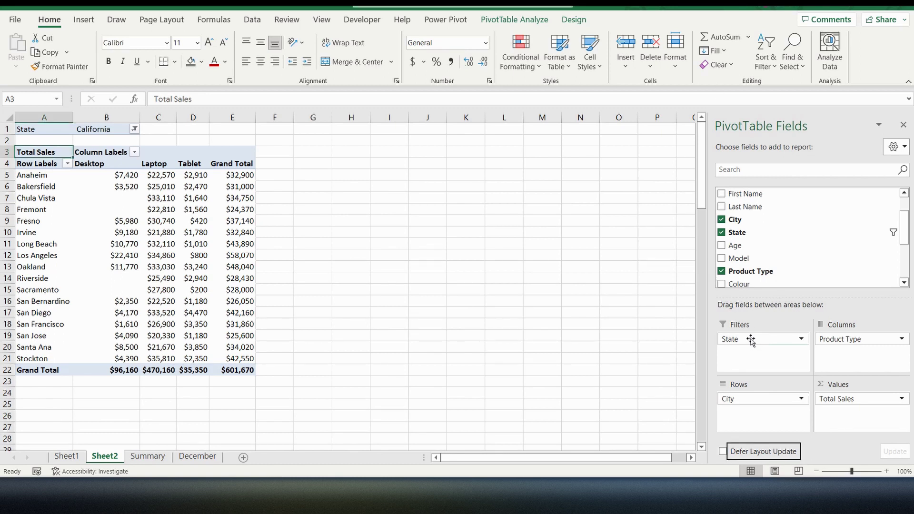
{"action": "left_click_drag", "start_coordinate": [751, 340], "coordinate": [757, 403]}
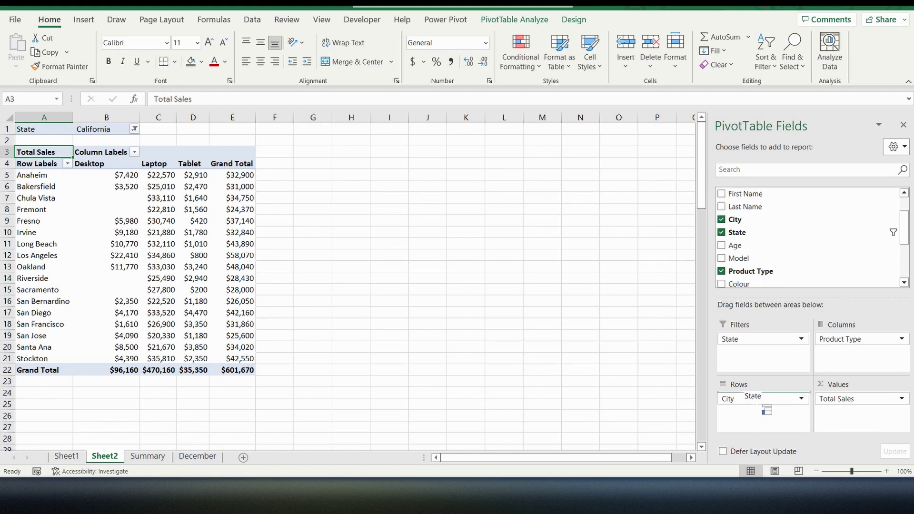
{"action": "left_click_drag", "start_coordinate": [763, 404], "coordinate": [750, 395]}
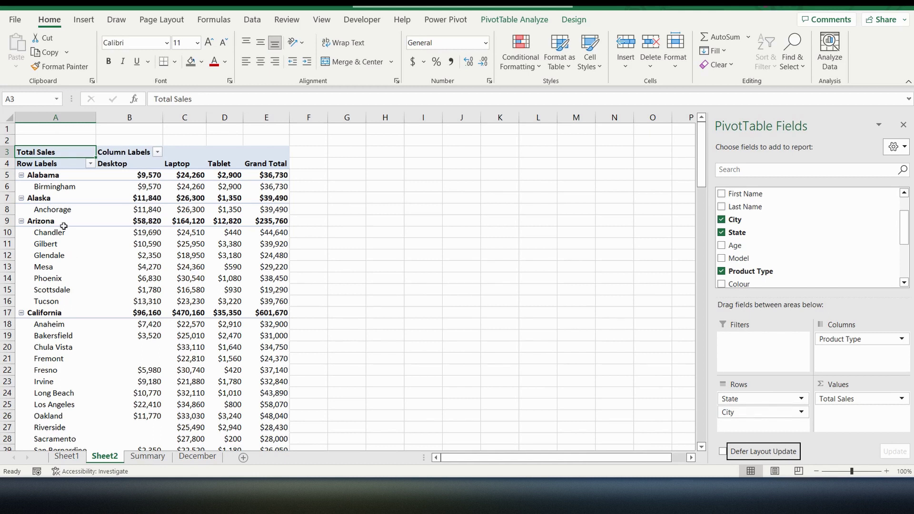
{"action": "scroll", "coordinate": [66, 281], "scroll_direction": "down", "scroll_amount": 1}
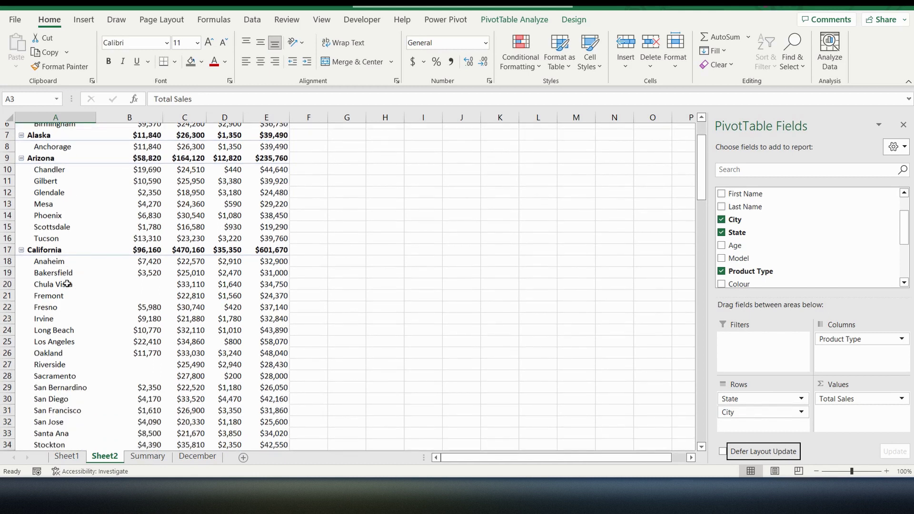
{"action": "scroll", "coordinate": [67, 283], "scroll_direction": "up", "scroll_amount": 1}
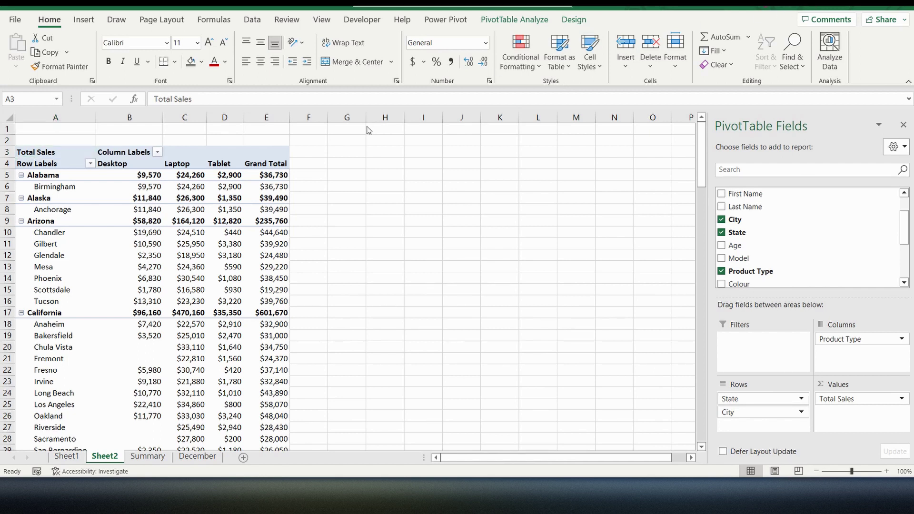
Filter the row labels by the State field to show only California, Colorado and Florida.
{"action": "left_click", "coordinate": [91, 164]}
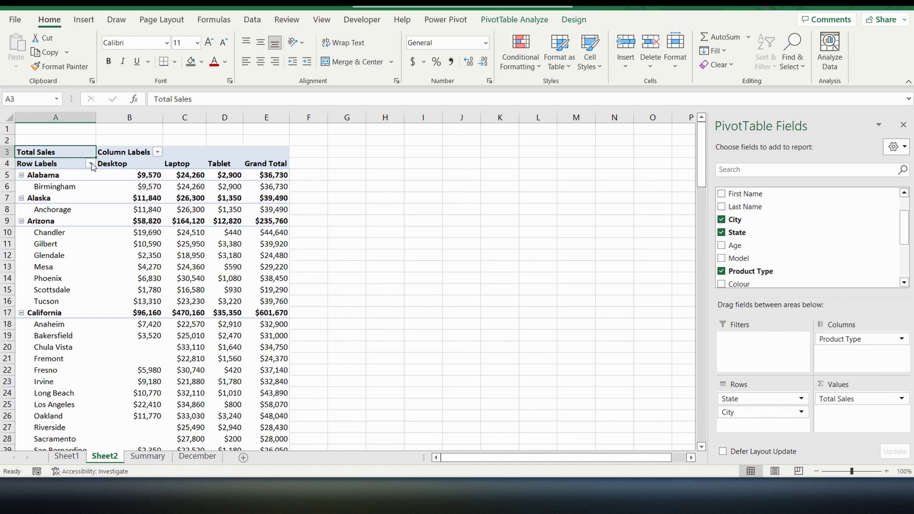
{"action": "left_click", "coordinate": [91, 164]}
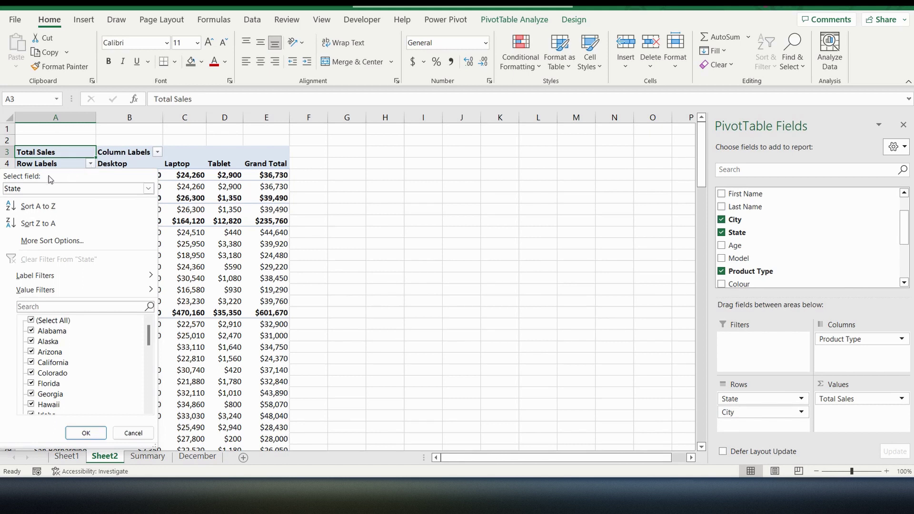
{"action": "left_click", "coordinate": [149, 189]}
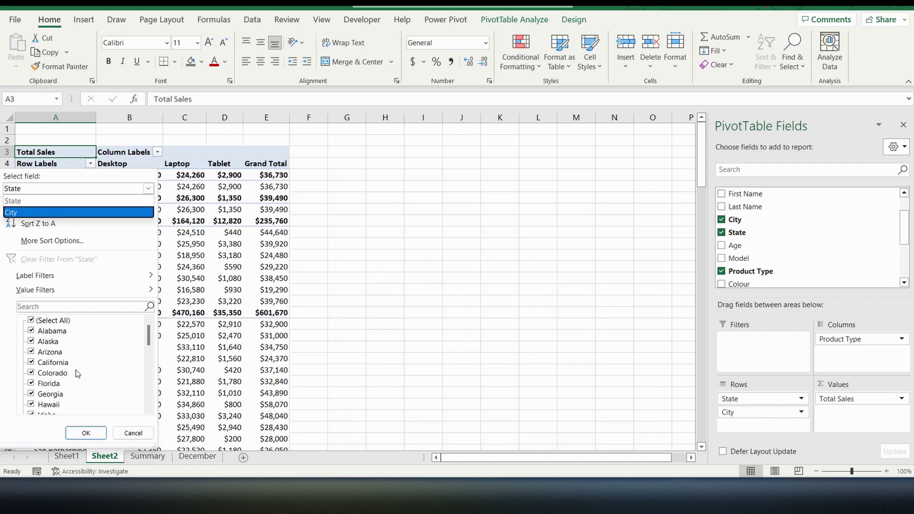
{"action": "left_click", "coordinate": [69, 208]}
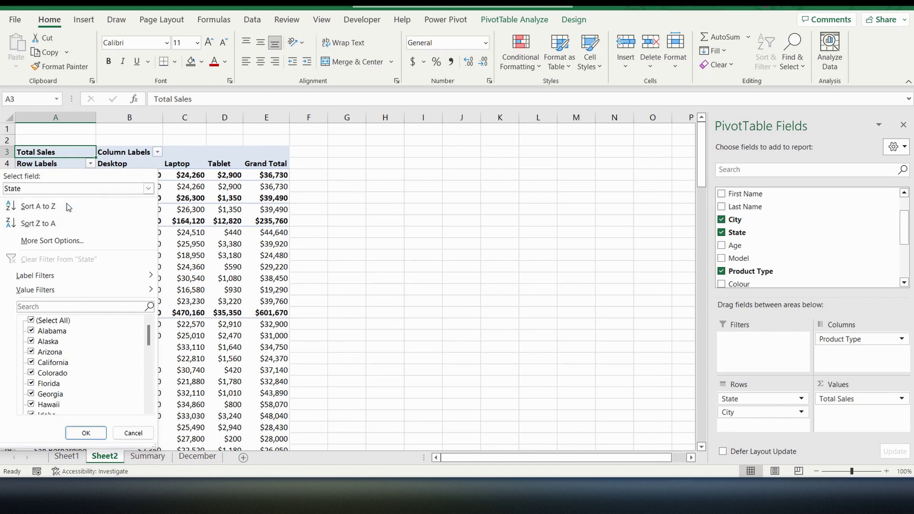
{"action": "left_click", "coordinate": [36, 322]}
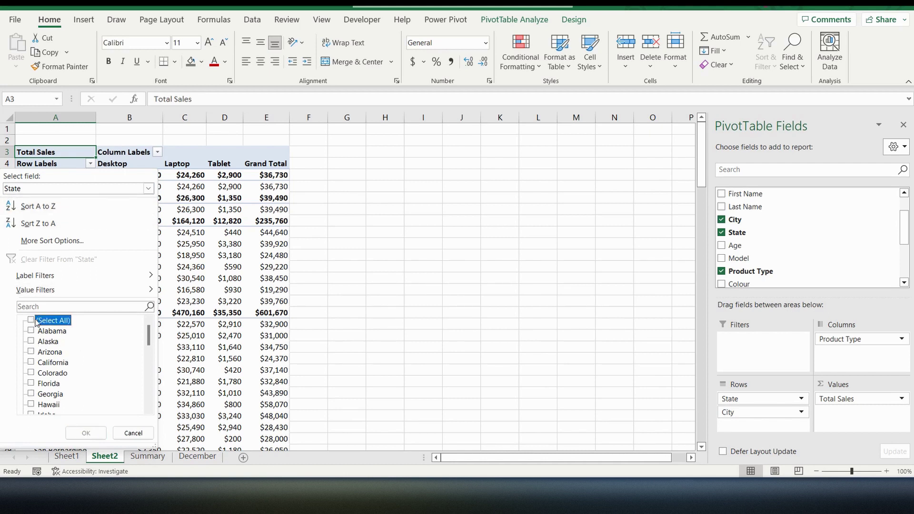
{"action": "left_click", "coordinate": [32, 363]}
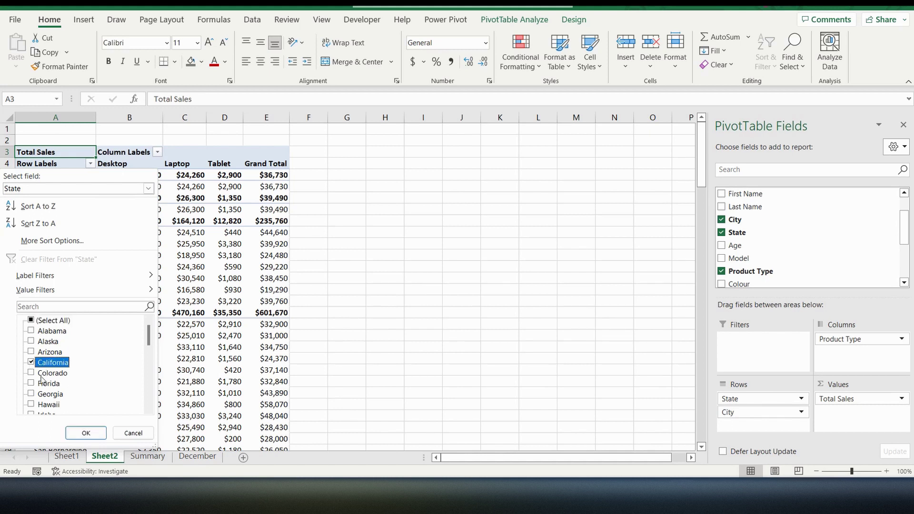
{"action": "left_click", "coordinate": [32, 372]}
{"action": "left_click", "coordinate": [32, 383]}
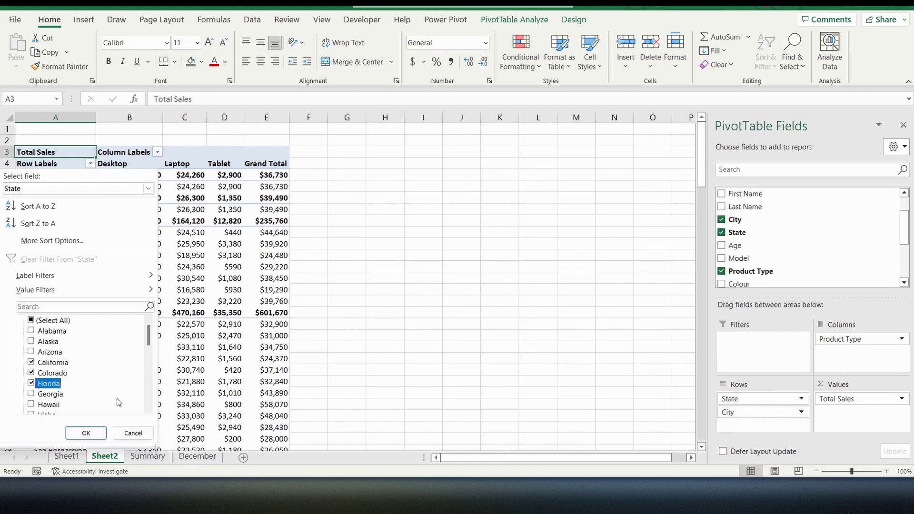
{"action": "left_click", "coordinate": [86, 433]}
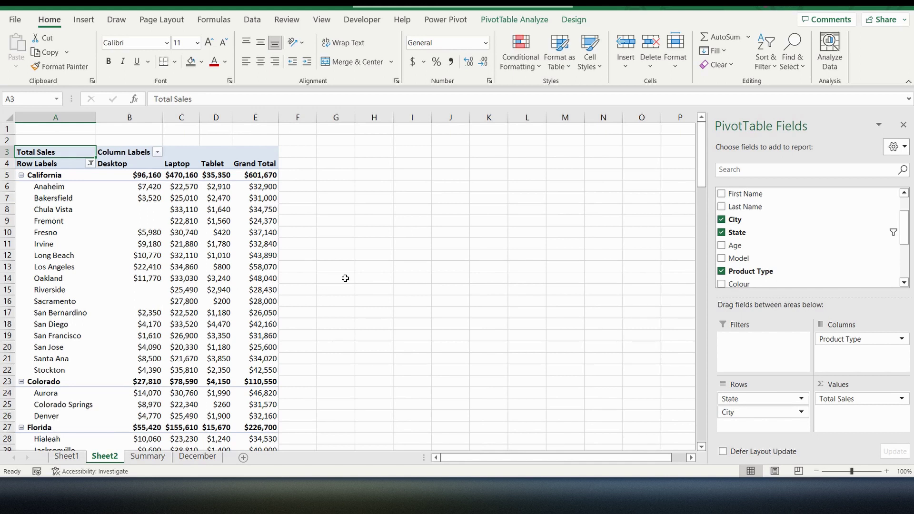
Look through the filtered rows and remove all row, column and value fields from the PivotTable.
{"action": "scroll", "coordinate": [147, 295], "scroll_direction": "down", "scroll_amount": 2}
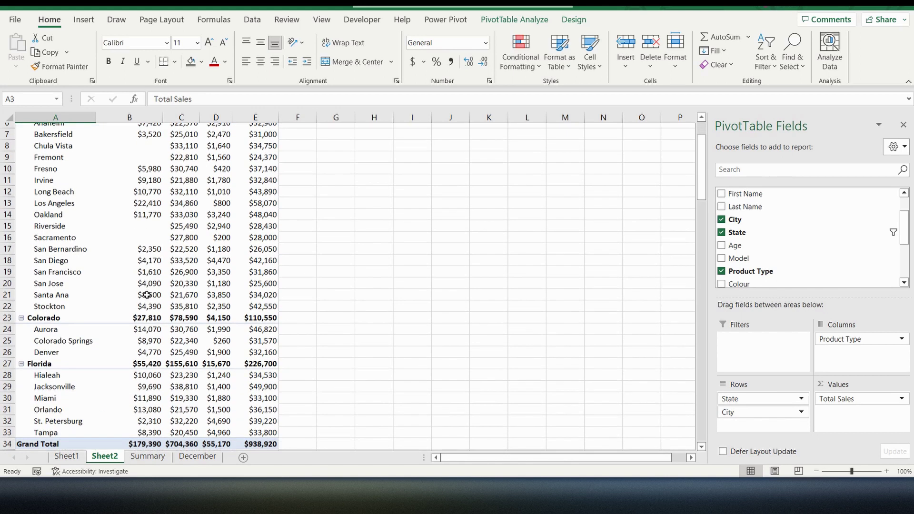
{"action": "scroll", "coordinate": [147, 295], "scroll_direction": "down", "scroll_amount": 1}
{"action": "scroll", "coordinate": [147, 295], "scroll_direction": "up", "scroll_amount": 2}
{"action": "scroll", "coordinate": [147, 295], "scroll_direction": "down", "scroll_amount": 1}
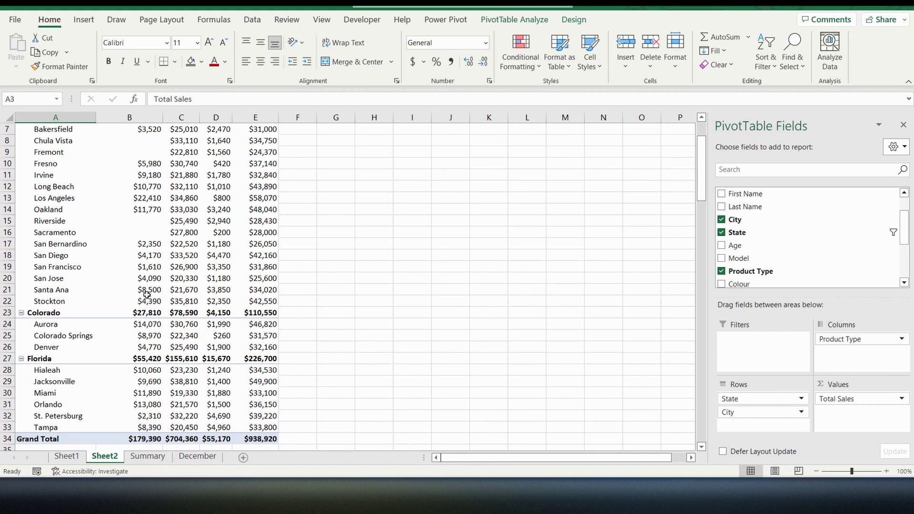
{"action": "scroll", "coordinate": [196, 294], "scroll_direction": "up", "scroll_amount": 2}
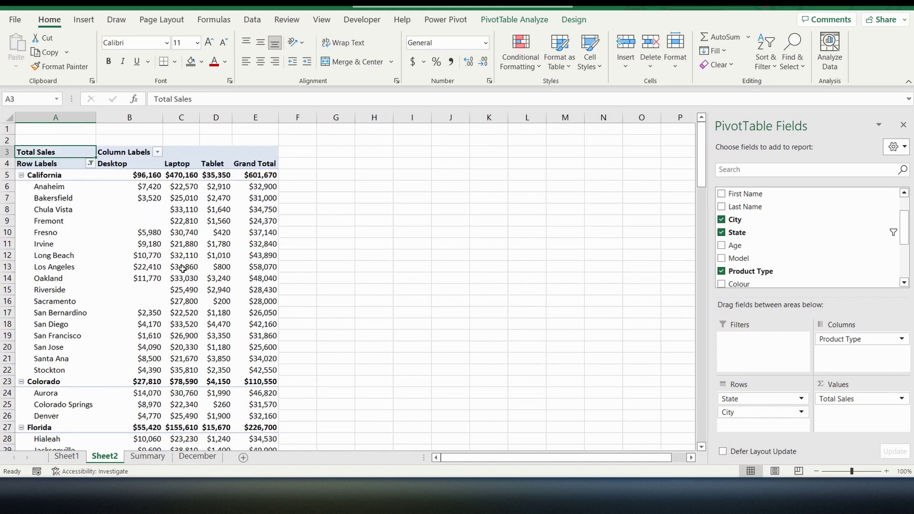
{"action": "mouse_move", "coordinate": [183, 269]}
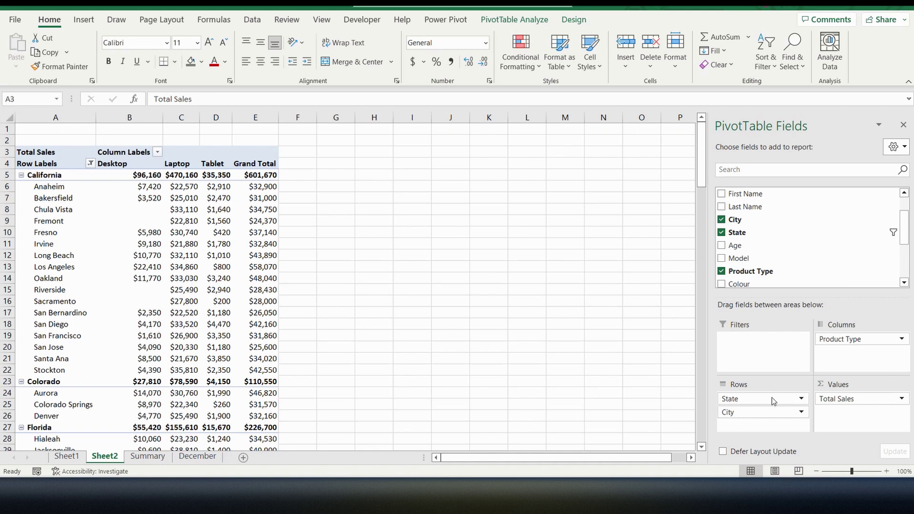
{"action": "left_click_drag", "start_coordinate": [767, 397], "coordinate": [812, 248]}
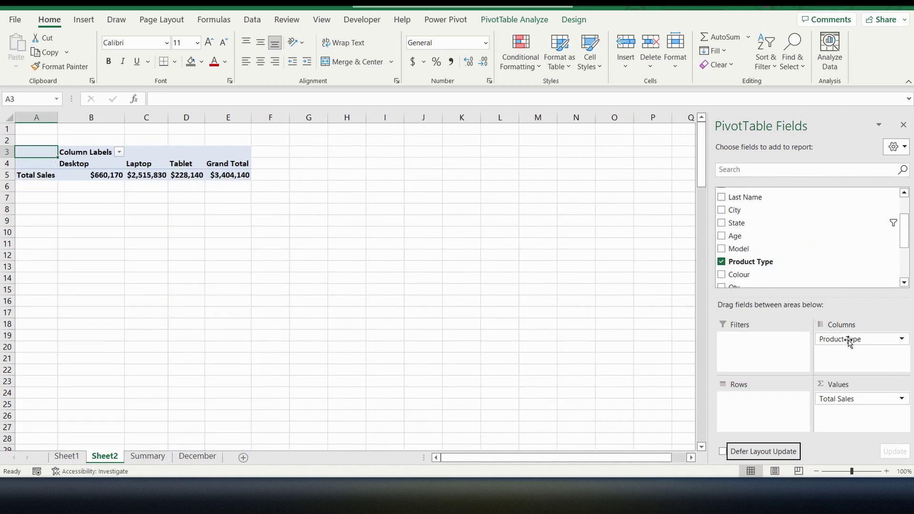
{"action": "left_click_drag", "start_coordinate": [850, 341], "coordinate": [825, 247]}
{"action": "left_click_drag", "start_coordinate": [852, 399], "coordinate": [844, 376]}
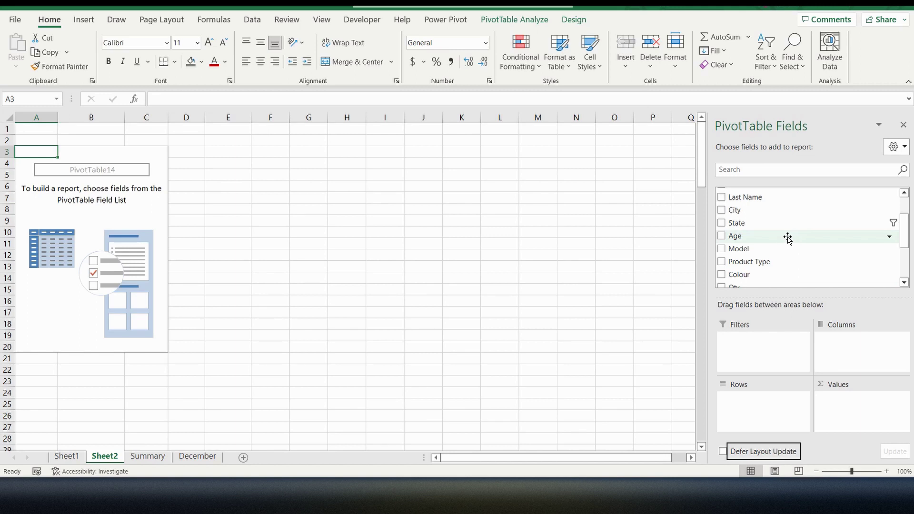
Place the Date field in the empty PivotTable's Rows area.
{"action": "scroll", "coordinate": [788, 238], "scroll_direction": "up", "scroll_amount": 2}
{"action": "mouse_move", "coordinate": [743, 192]}
{"action": "left_mouse_down"}
{"action": "mouse_move", "coordinate": [765, 400]}
{"action": "mouse_move", "coordinate": [761, 410]}
{"action": "mouse_move", "coordinate": [755, 403]}
{"action": "left_mouse_up"}
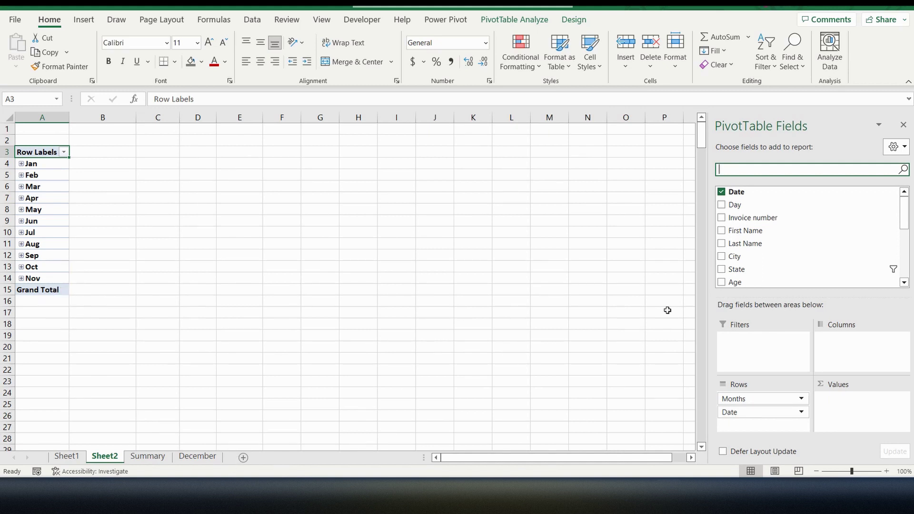
Add the Qty field to the PivotTable's Values area and keep Sum as its summary calculation.
{"action": "scroll", "coordinate": [806, 245], "scroll_direction": "down", "scroll_amount": 3}
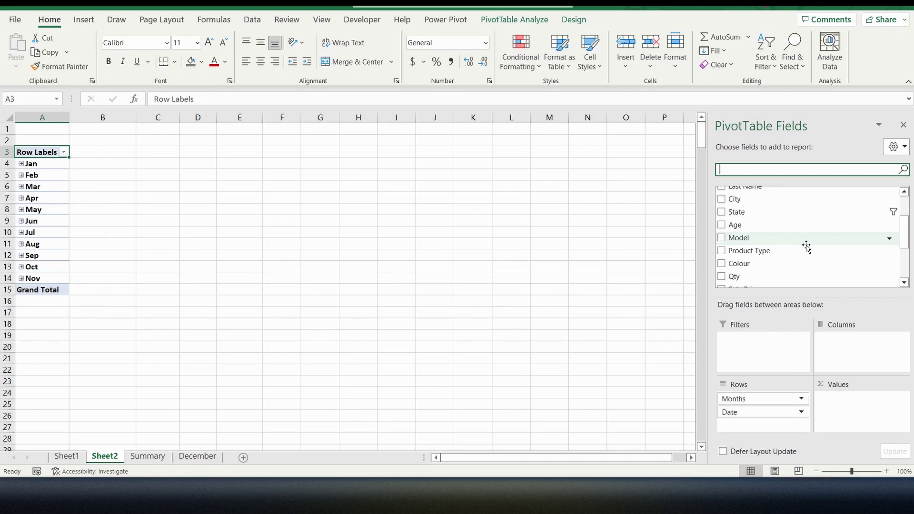
{"action": "left_click_drag", "start_coordinate": [800, 276], "coordinate": [865, 415]}
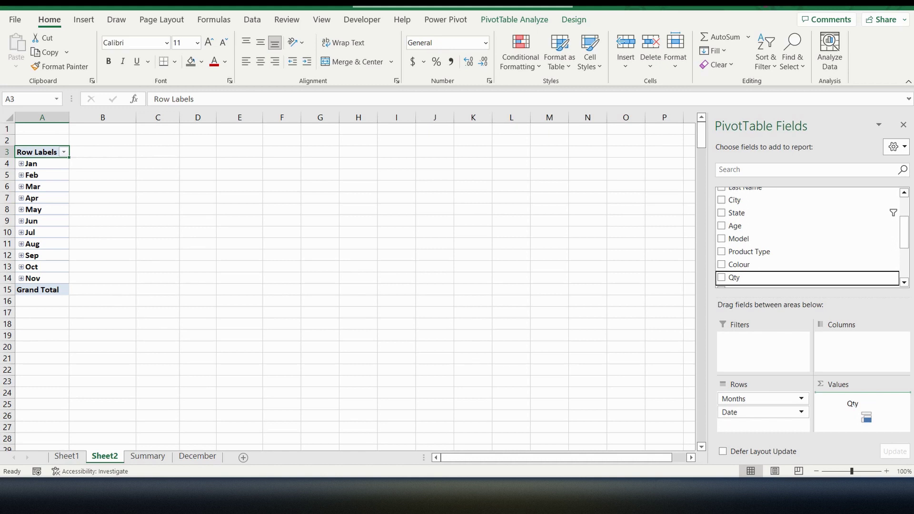
{"action": "left_click_drag", "start_coordinate": [865, 415], "coordinate": [853, 404]}
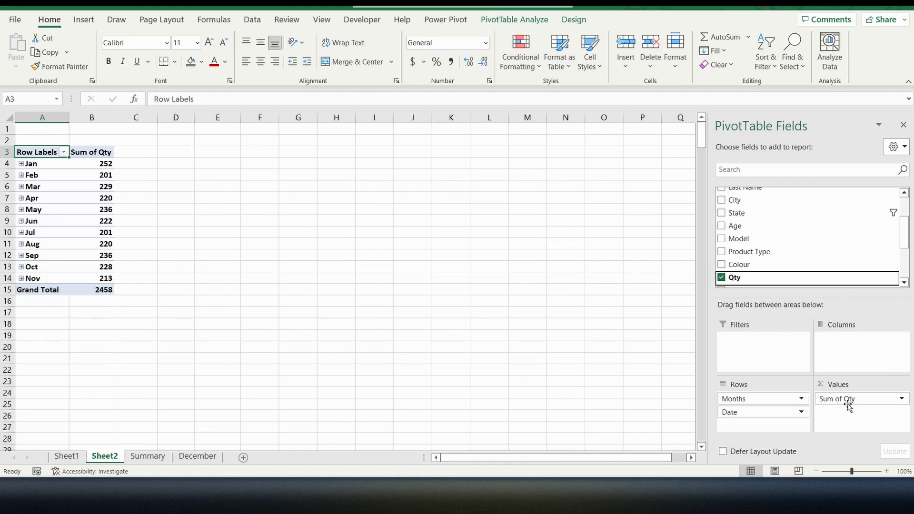
{"action": "left_click", "coordinate": [903, 400]}
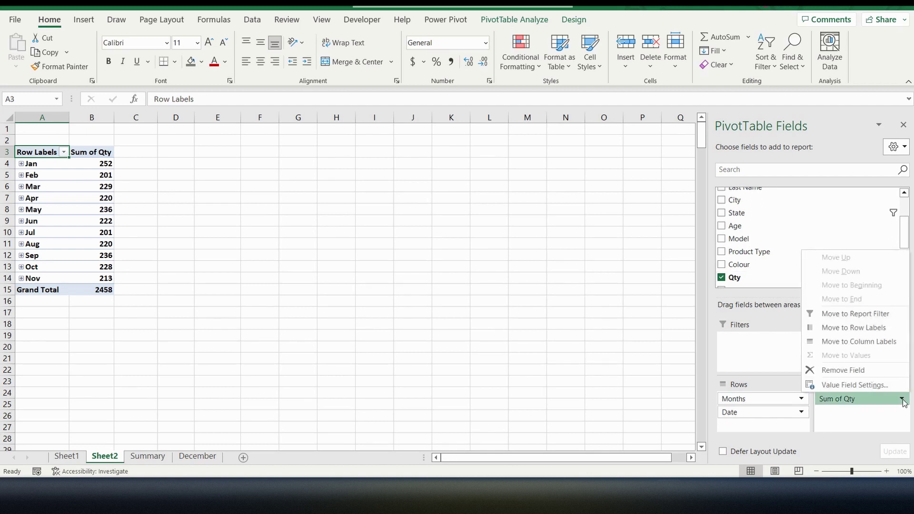
{"action": "left_click", "coordinate": [855, 385]}
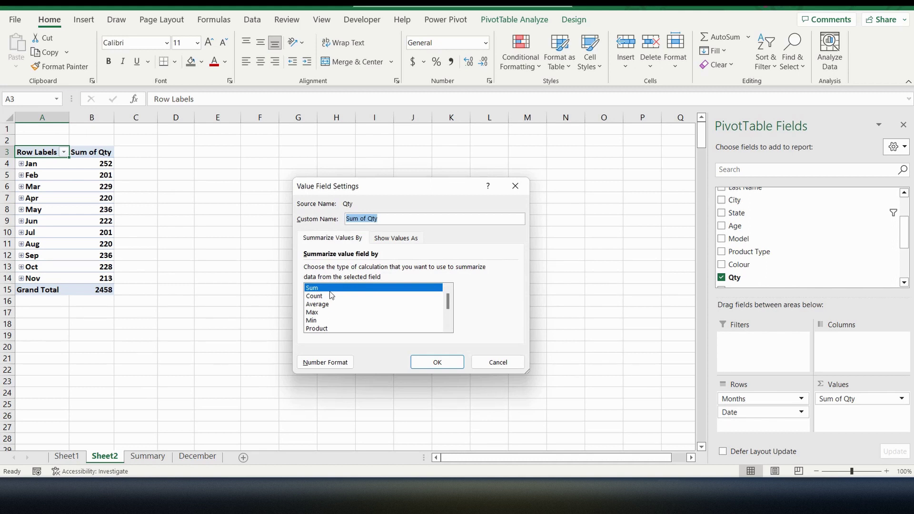
{"action": "left_click", "coordinate": [427, 356]}
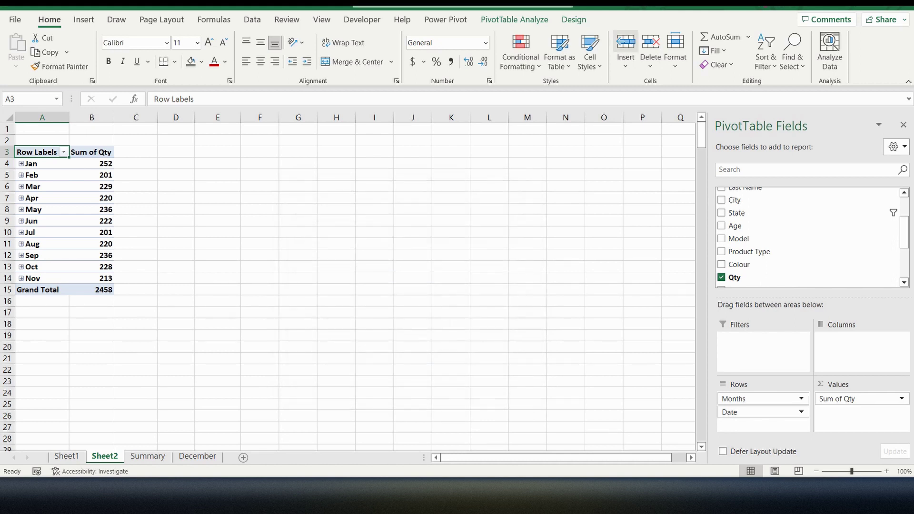
Expand the Mar row to view its daily quantities, and collapse it again.
{"action": "left_click", "coordinate": [34, 197]}
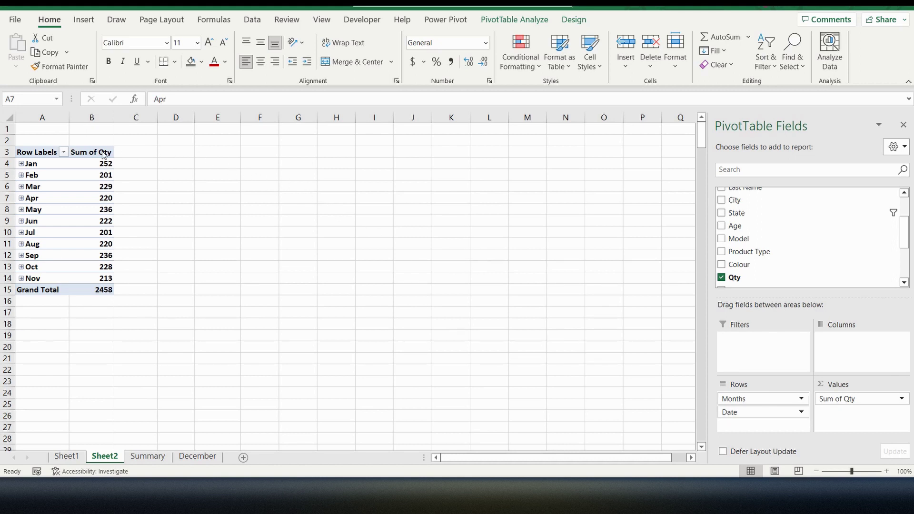
{"action": "left_click", "coordinate": [21, 187]}
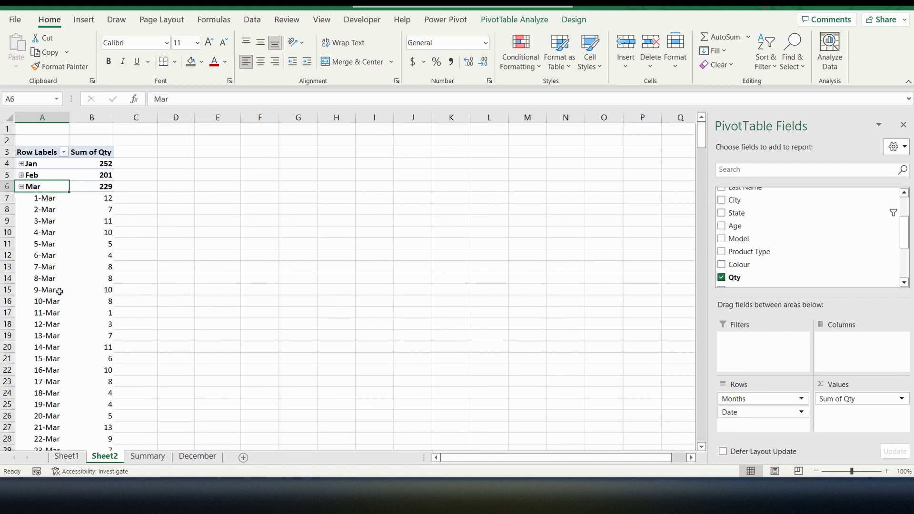
{"action": "left_click", "coordinate": [21, 187]}
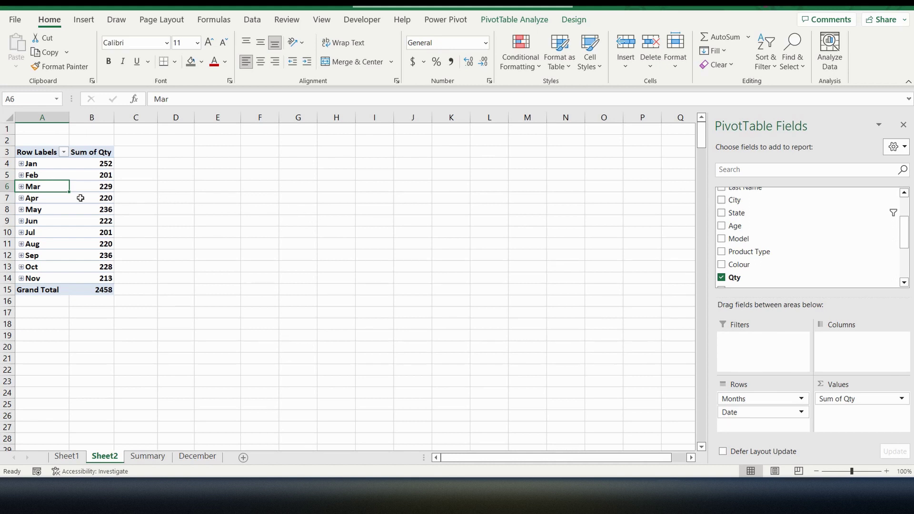
Ungroup the date row labels and regroup them by Months only.
{"action": "right_click", "coordinate": [47, 198]}
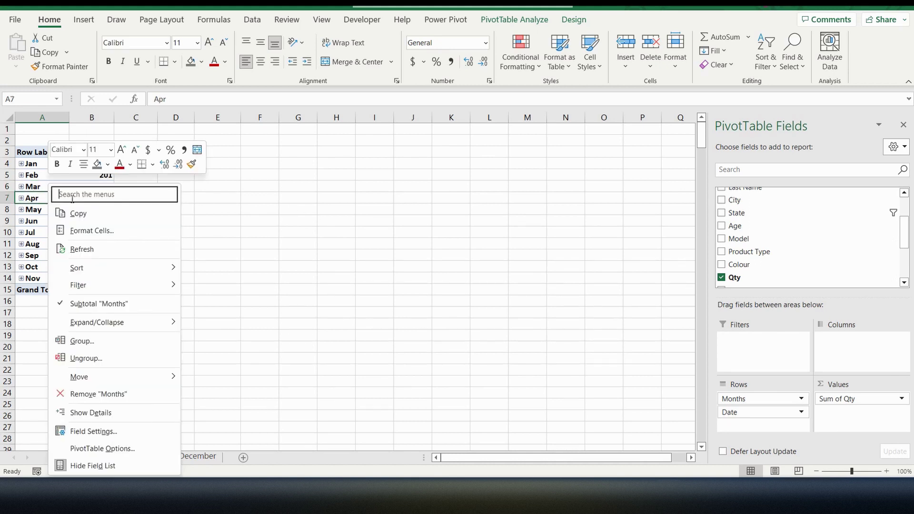
{"action": "left_click", "coordinate": [93, 361]}
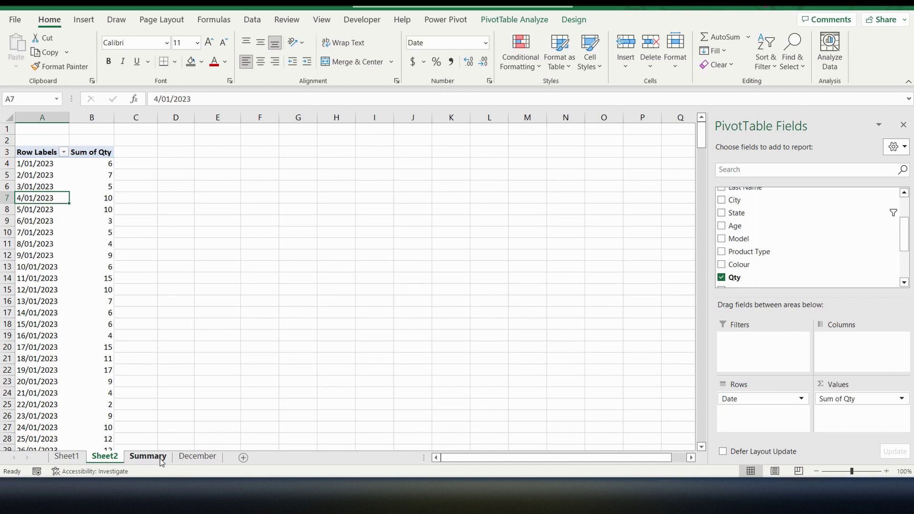
{"action": "right_click", "coordinate": [39, 197]}
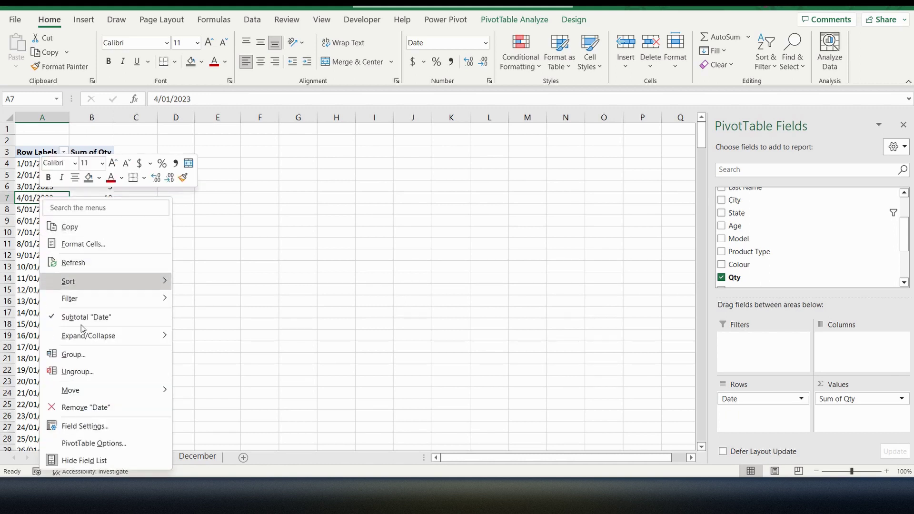
{"action": "left_click", "coordinate": [81, 353]}
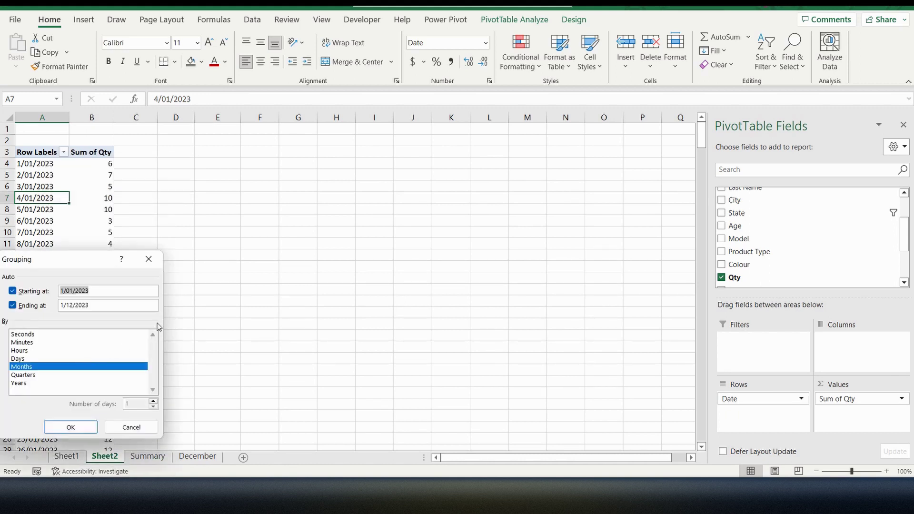
{"action": "left_click", "coordinate": [33, 375]}
{"action": "left_click", "coordinate": [35, 376]}
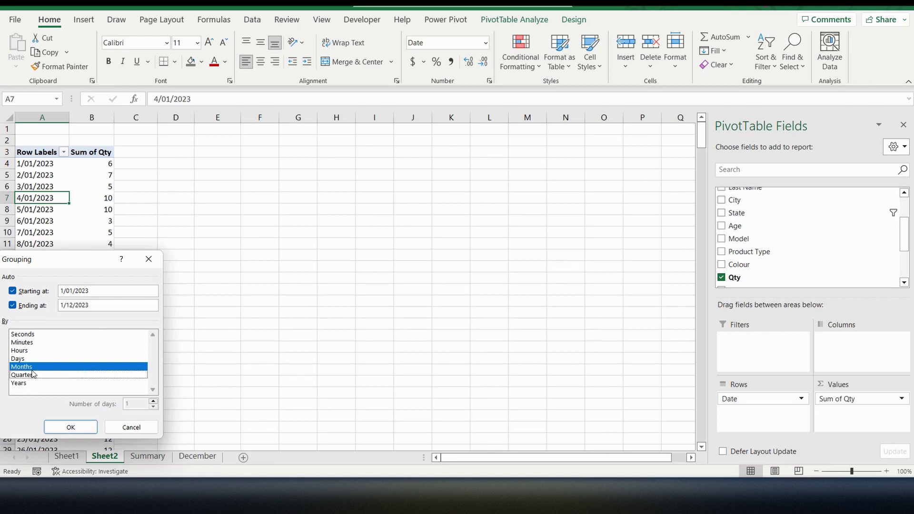
{"action": "left_click", "coordinate": [81, 427]}
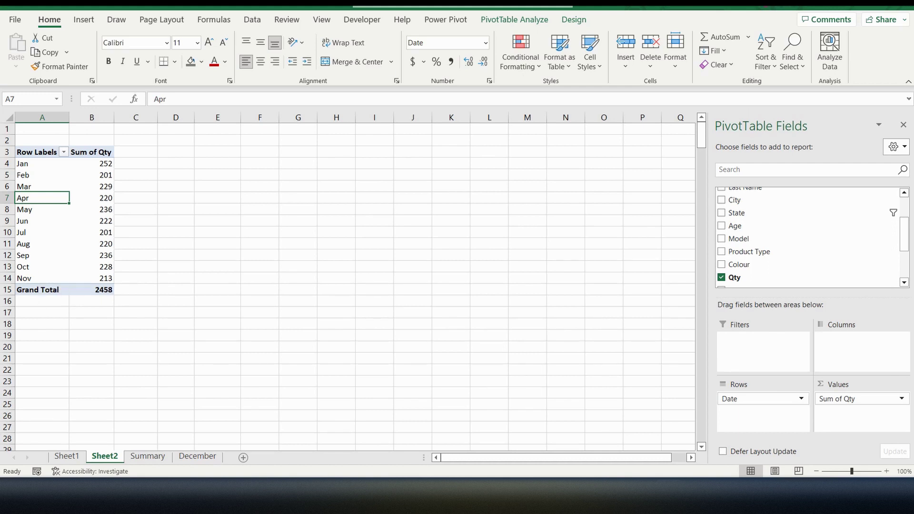
Copy all December sheet records from cell A2 across to the Profit column and down to the last row, excluding the headers.
{"action": "left_click", "coordinate": [42, 232]}
{"action": "key", "text": "ctrl+c"}
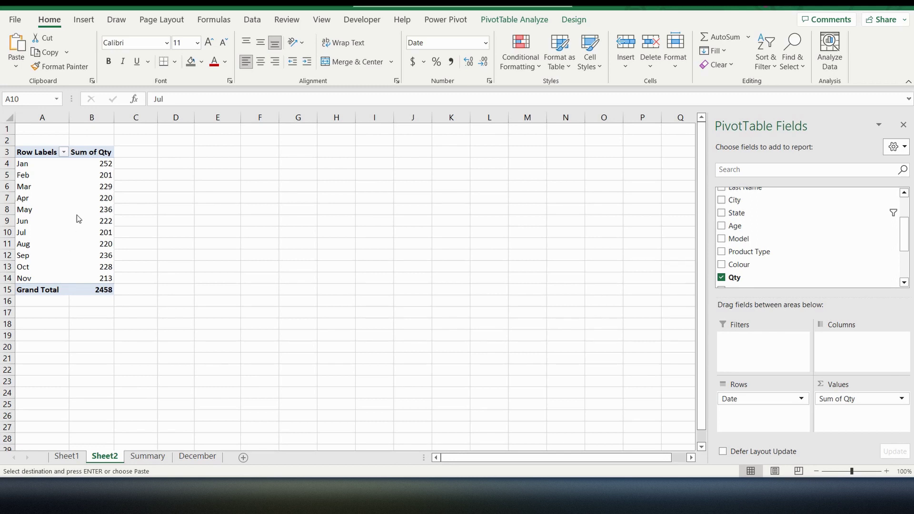
{"action": "left_click", "coordinate": [206, 457]}
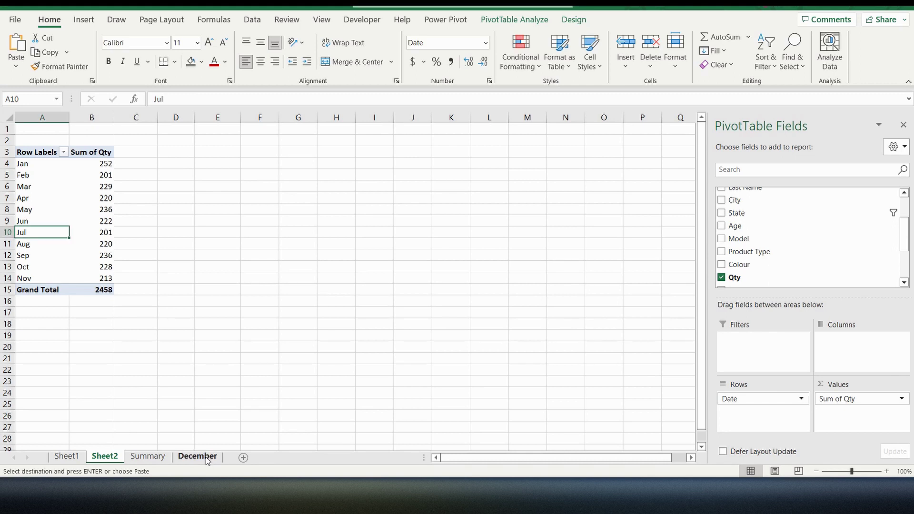
{"action": "left_click", "coordinate": [54, 147]}
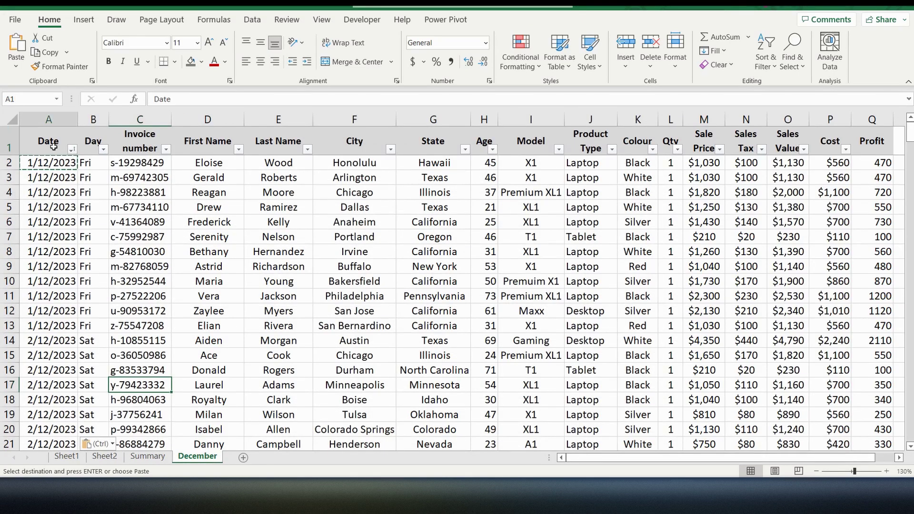
{"action": "left_click", "coordinate": [48, 162]}
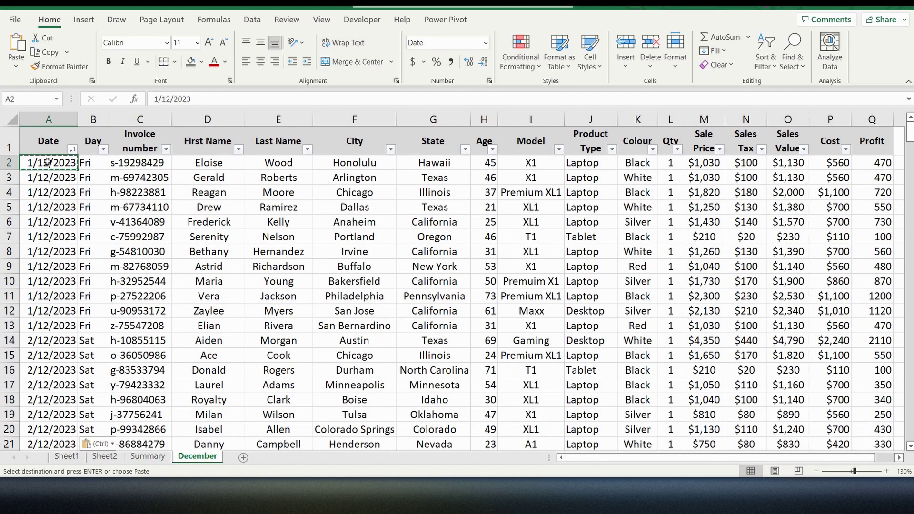
{"action": "key", "text": "ctrl+shift+Right"}
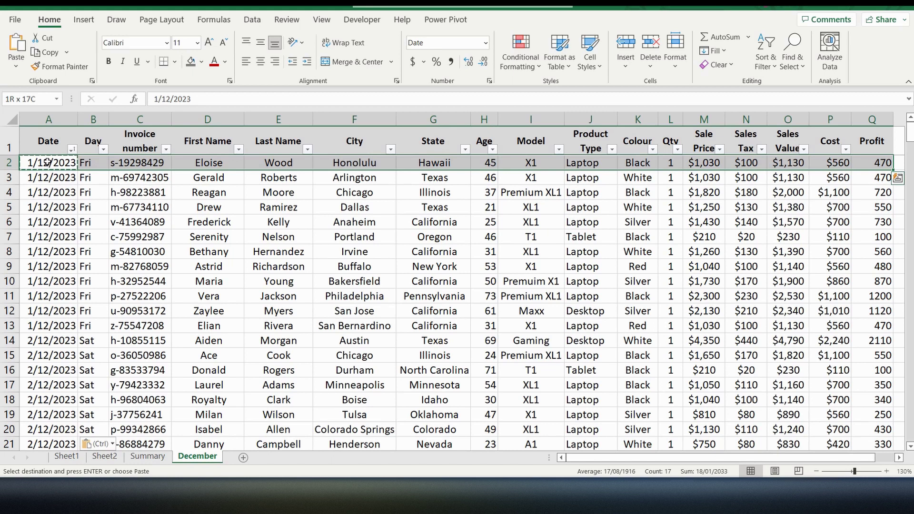
{"action": "key", "text": "ctrl+shift+Down"}
{"action": "scroll", "coordinate": [126, 271], "scroll_direction": "down", "scroll_amount": 1}
{"action": "scroll", "coordinate": [127, 271], "scroll_direction": "down", "scroll_amount": 2}
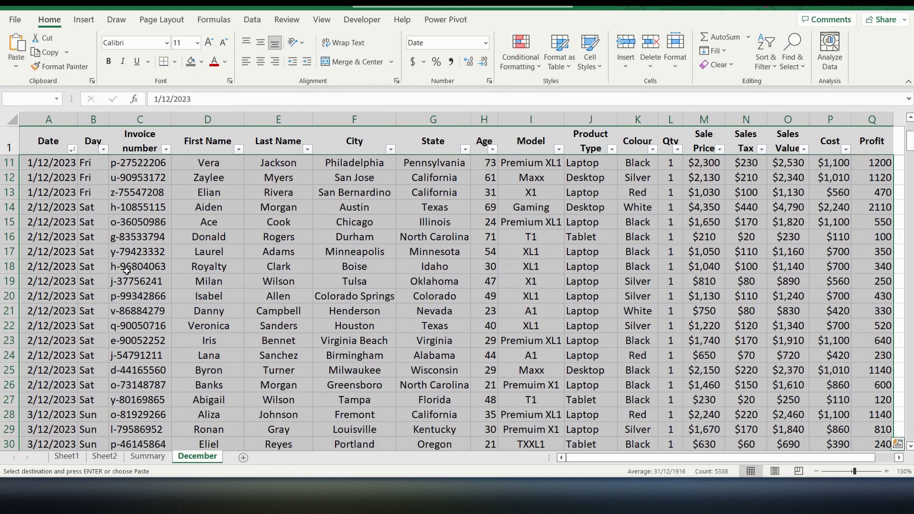
{"action": "scroll", "coordinate": [128, 274], "scroll_direction": "down", "scroll_amount": 3}
{"action": "right_click", "coordinate": [127, 275]}
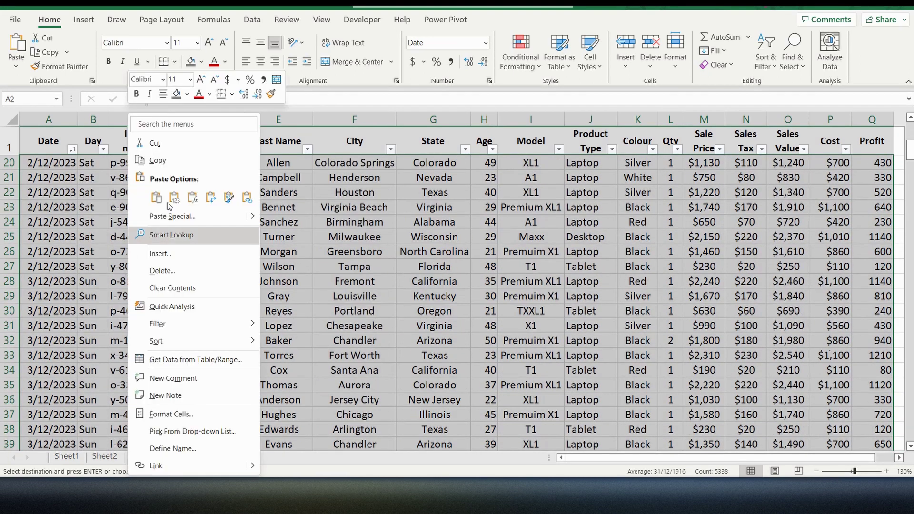
{"action": "left_click", "coordinate": [171, 196]}
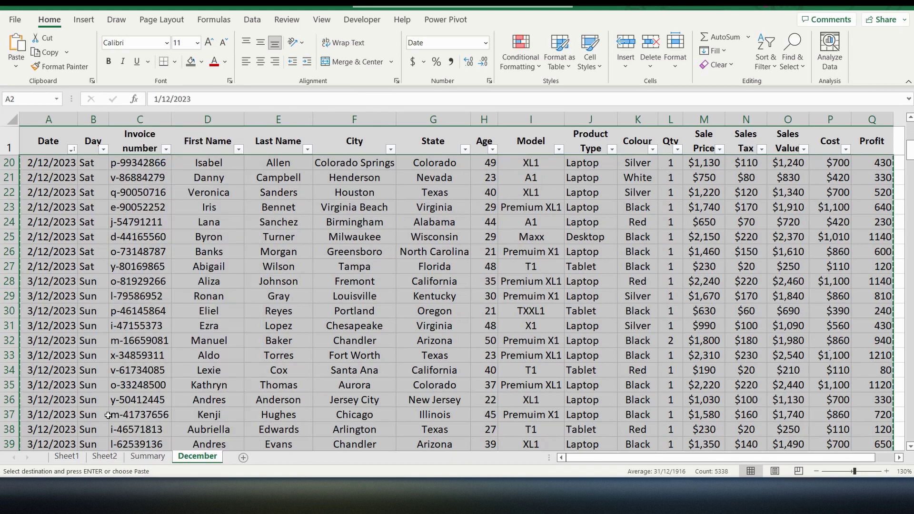
Paste the copied December records into the Summary sheet at A2408, directly below the last November record.
{"action": "left_click", "coordinate": [148, 456]}
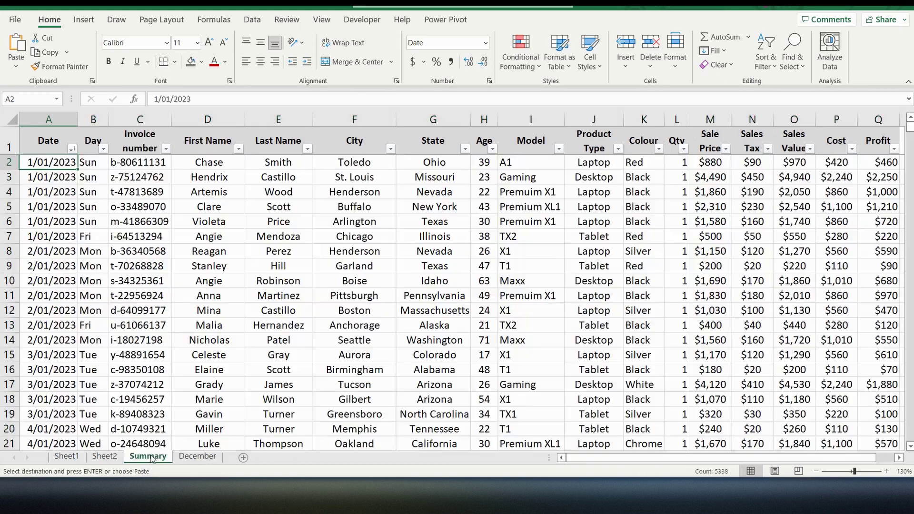
{"action": "left_click", "coordinate": [66, 399]}
{"action": "key", "text": "ctrl+Down"}
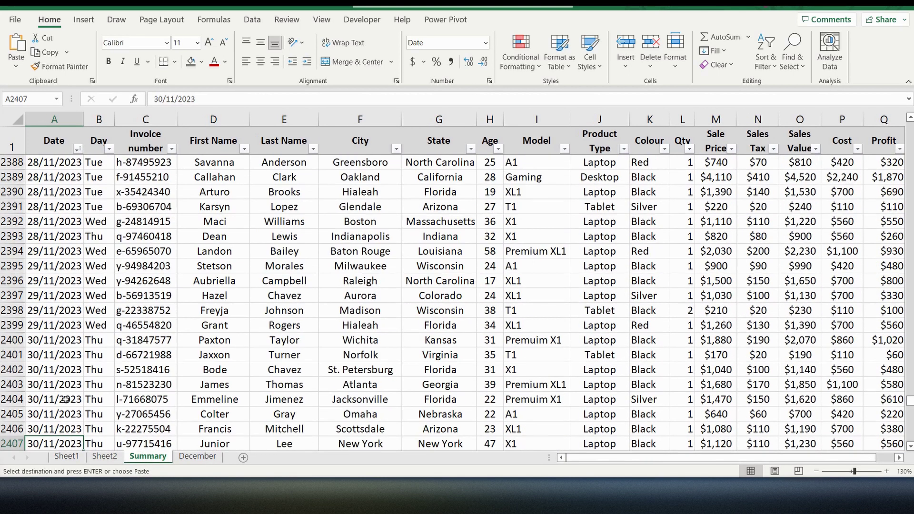
{"action": "scroll", "coordinate": [66, 399], "scroll_direction": "down", "scroll_amount": 2}
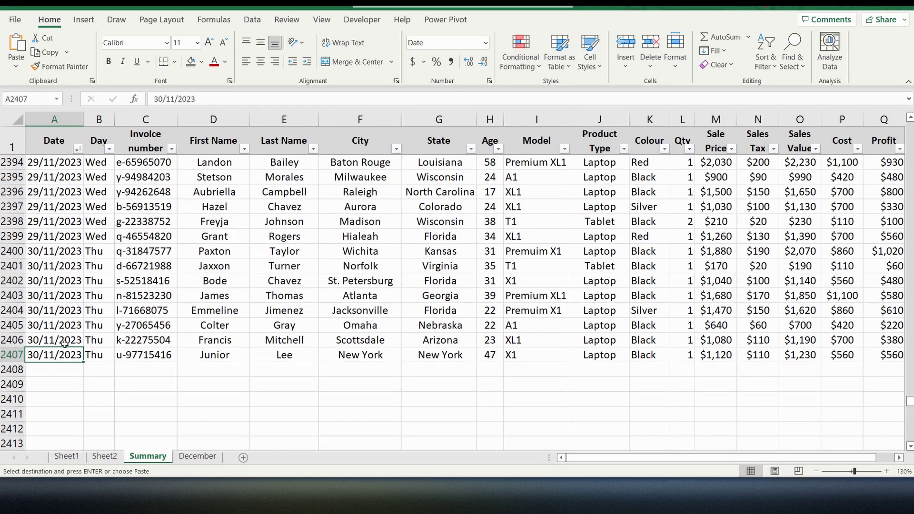
{"action": "left_click", "coordinate": [50, 369]}
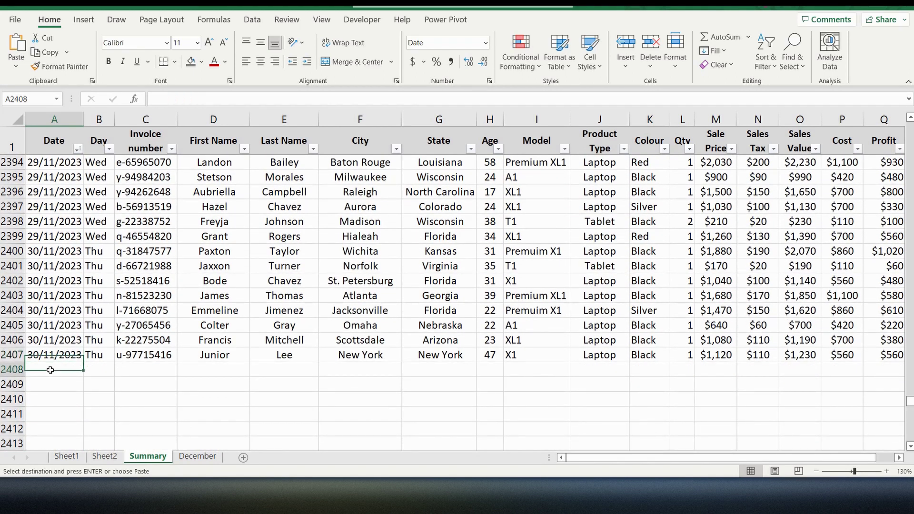
{"action": "right_click", "coordinate": [50, 370]}
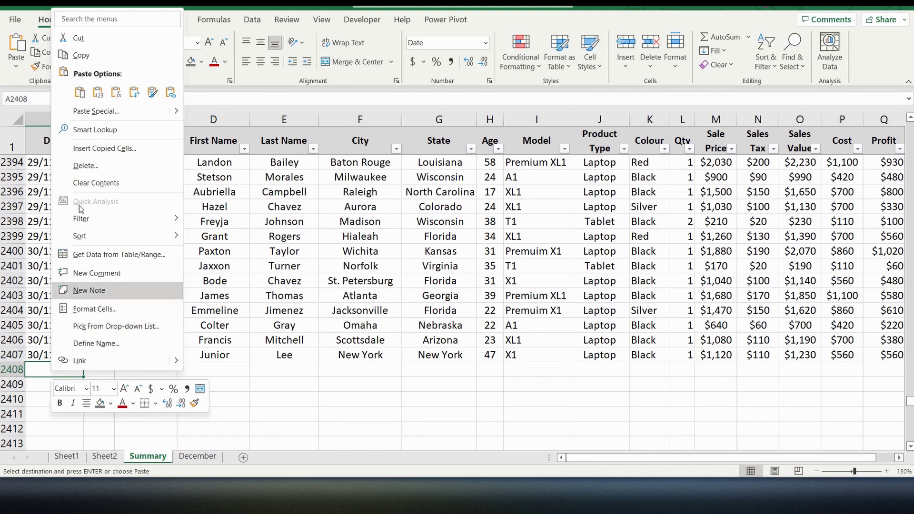
{"action": "left_click", "coordinate": [80, 92]}
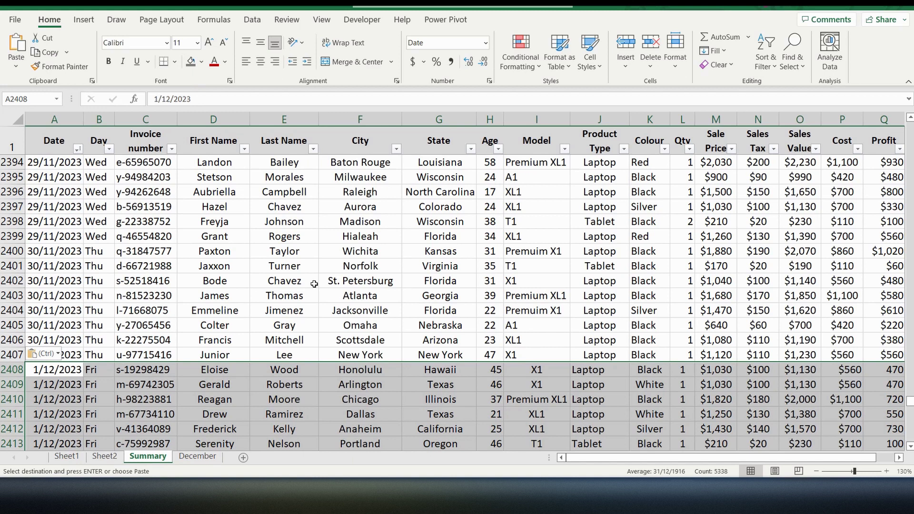
{"action": "left_click", "coordinate": [70, 300]}
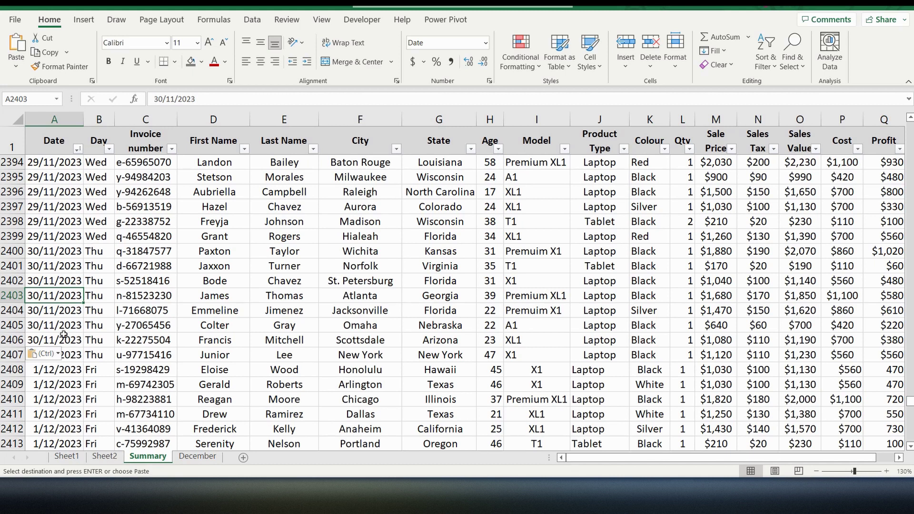
Refresh the monthly quantity PivotTable on Sheet2.
{"action": "left_click", "coordinate": [96, 461]}
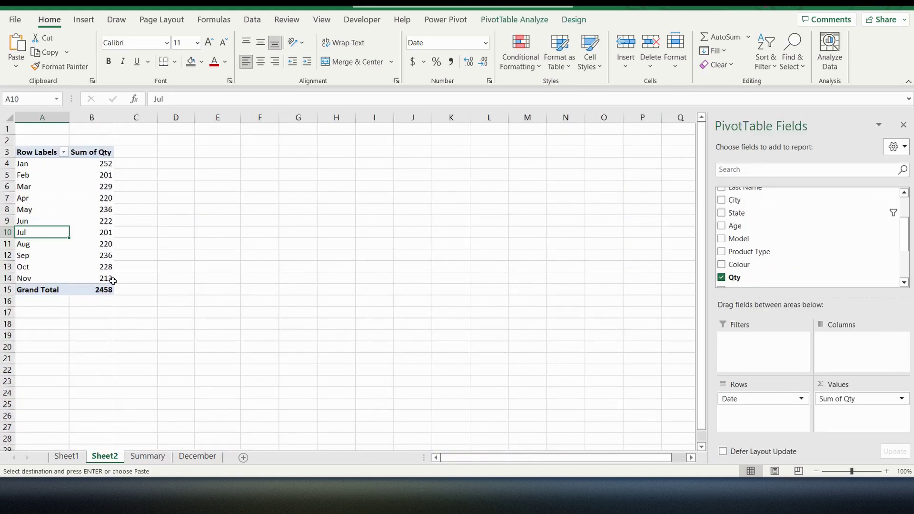
{"action": "mouse_move", "coordinate": [106, 234]}
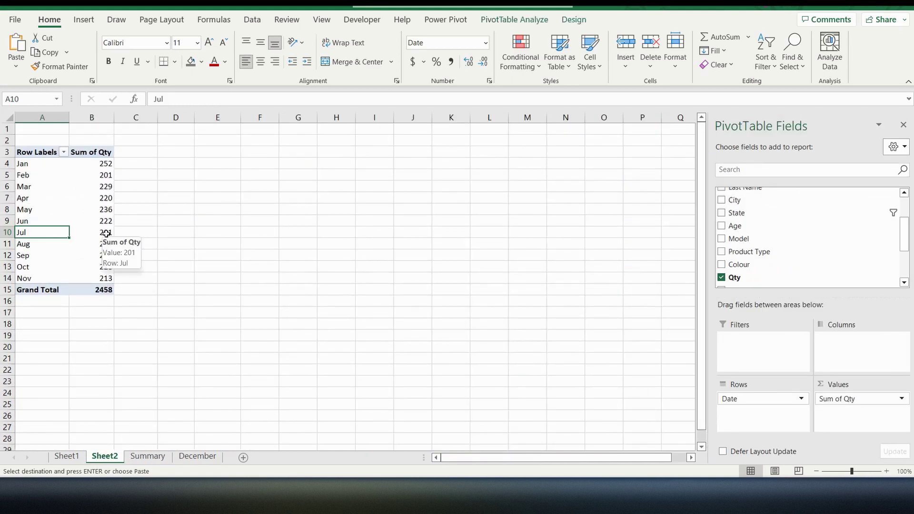
{"action": "left_click", "coordinate": [511, 21]}
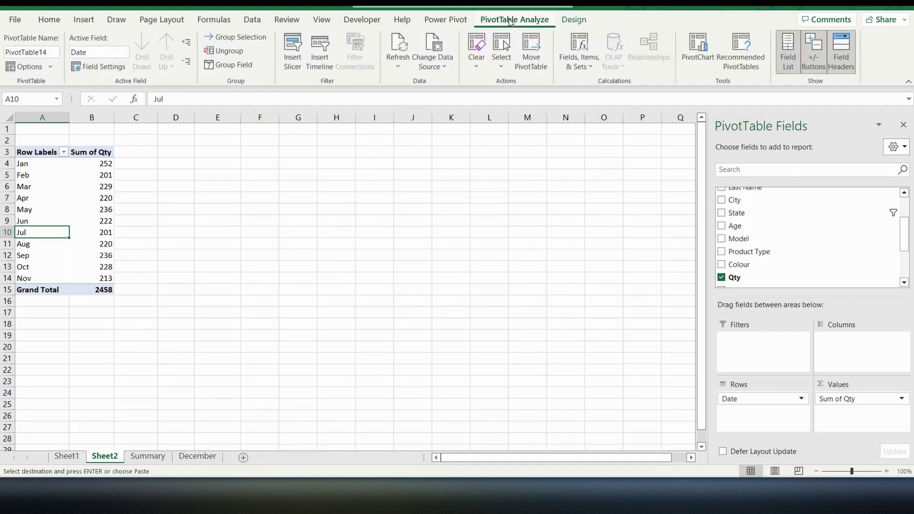
{"action": "left_click", "coordinate": [398, 67]}
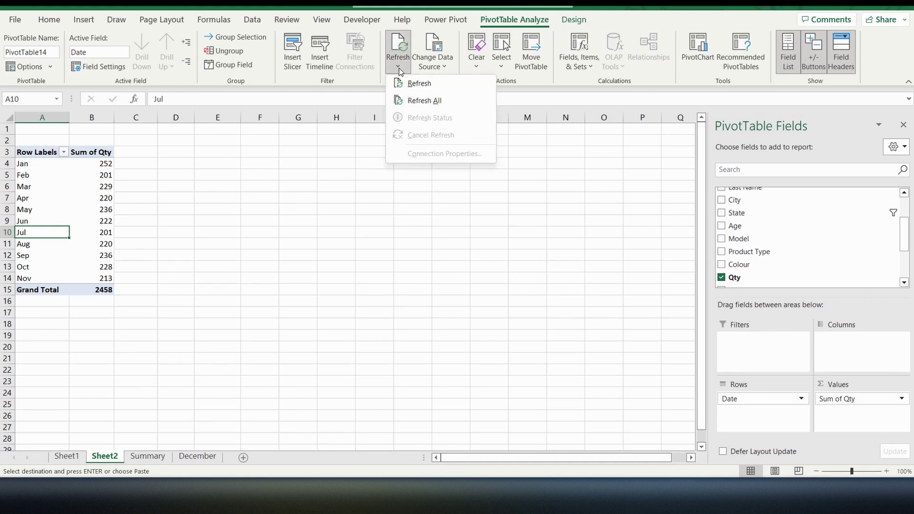
{"action": "left_click", "coordinate": [420, 84]}
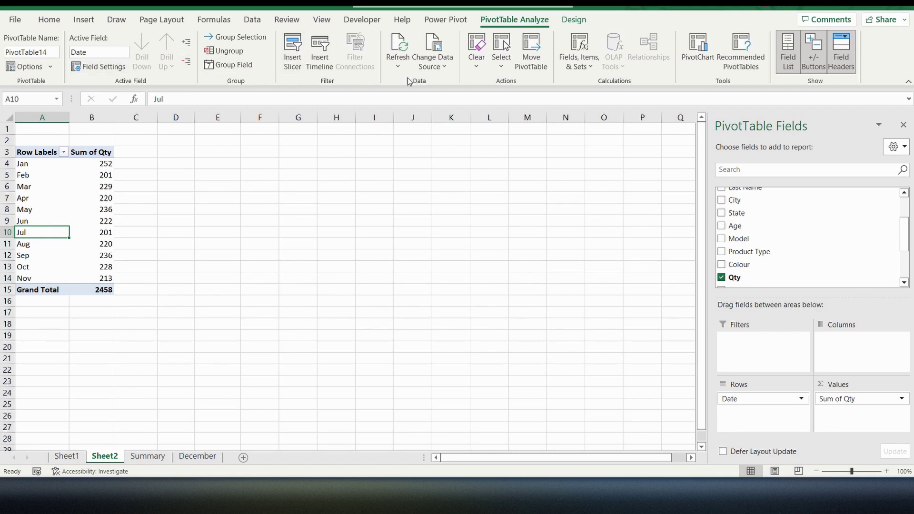
Change the monthly quantity PivotTable's data source to Summary!$A$1:$Q$2721 so the range covers the appended December records.
{"action": "left_click", "coordinate": [443, 70]}
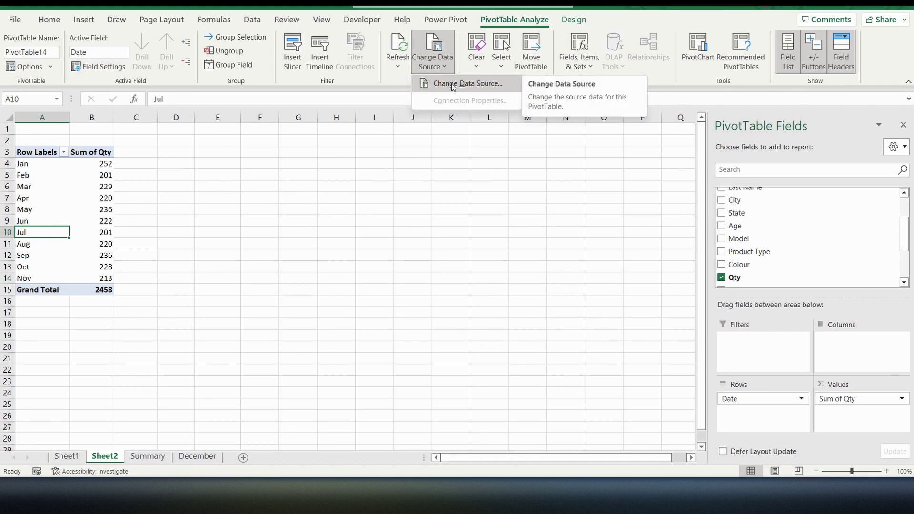
{"action": "left_click", "coordinate": [454, 84]}
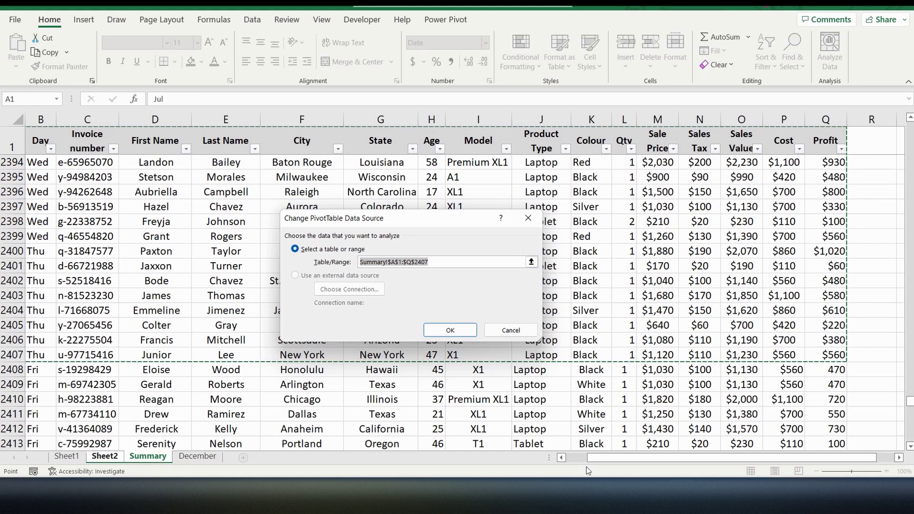
{"action": "scroll", "coordinate": [59, 352], "scroll_direction": "left", "scroll_amount": 1}
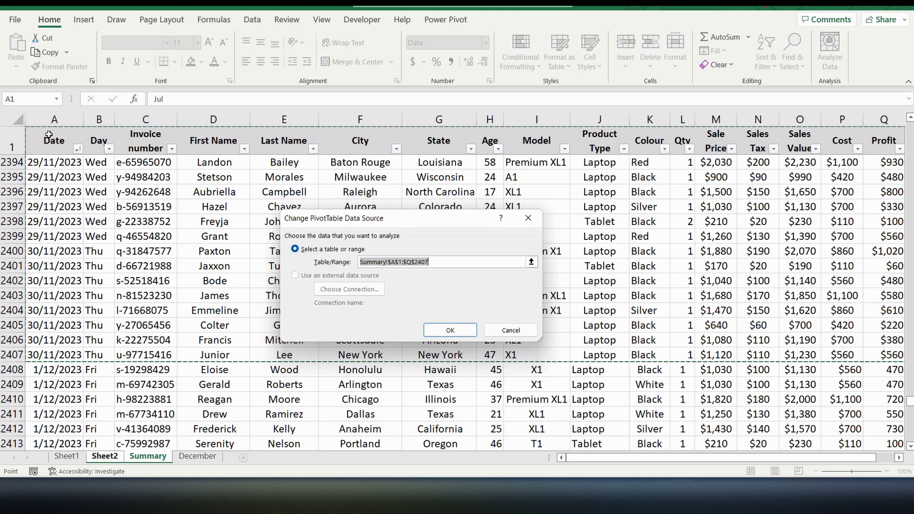
{"action": "left_click", "coordinate": [48, 135]}
{"action": "key", "text": "ctrl+shift+Right"}
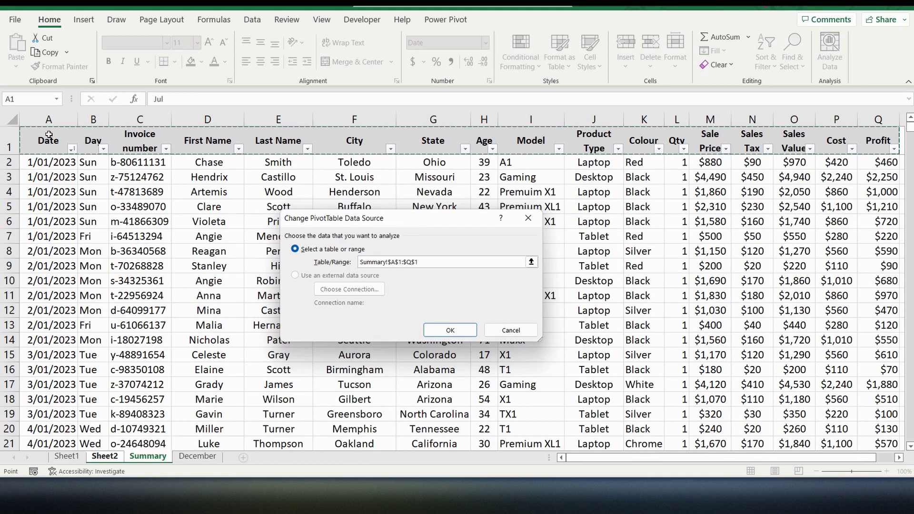
{"action": "key", "text": "ctrl+shift+Down"}
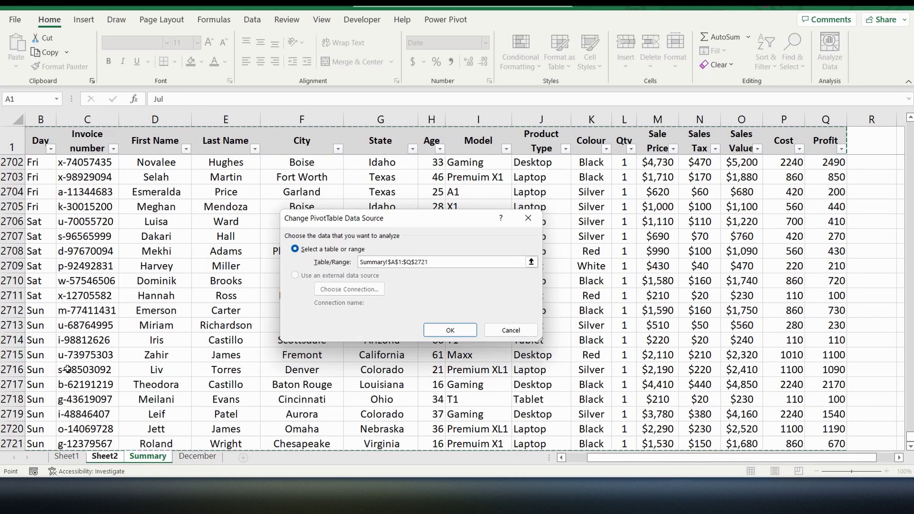
{"action": "scroll", "coordinate": [66, 369], "scroll_direction": "down", "scroll_amount": 1}
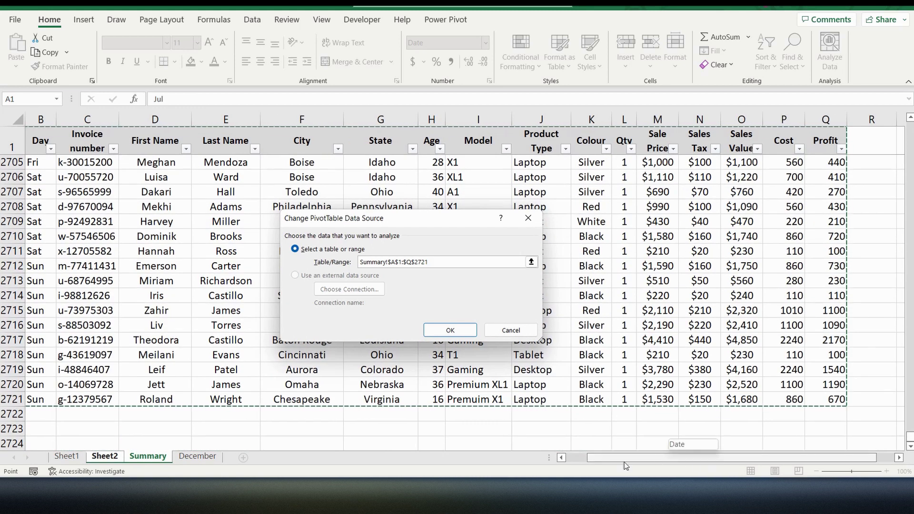
{"action": "left_click_drag", "start_coordinate": [626, 466], "coordinate": [605, 465]}
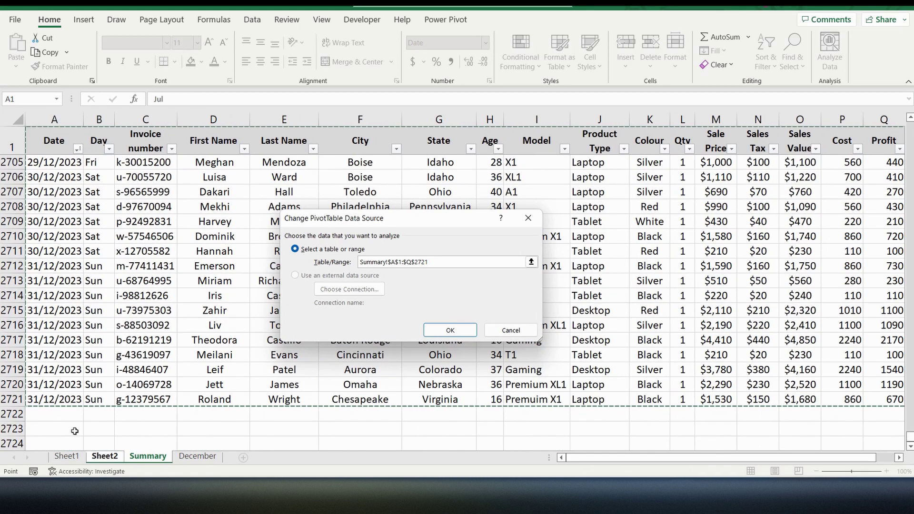
{"action": "left_click", "coordinate": [450, 330]}
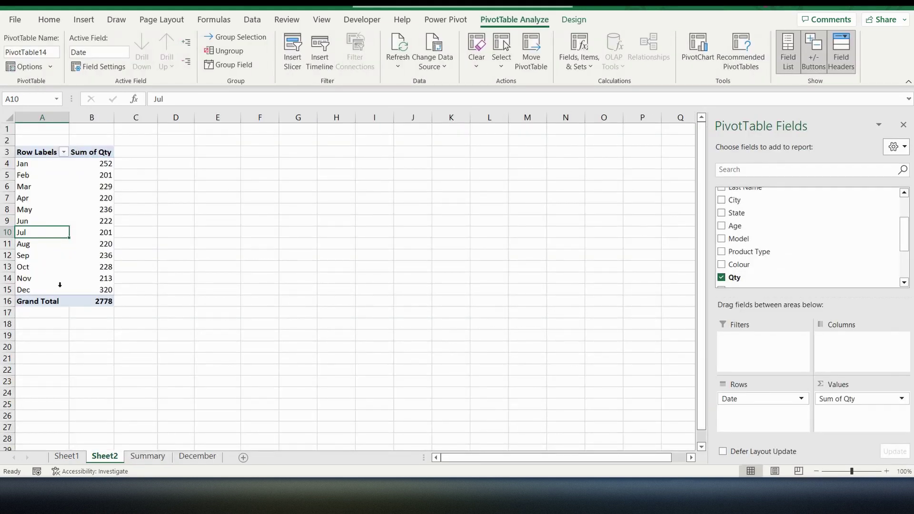
{"action": "mouse_move", "coordinate": [106, 291]}
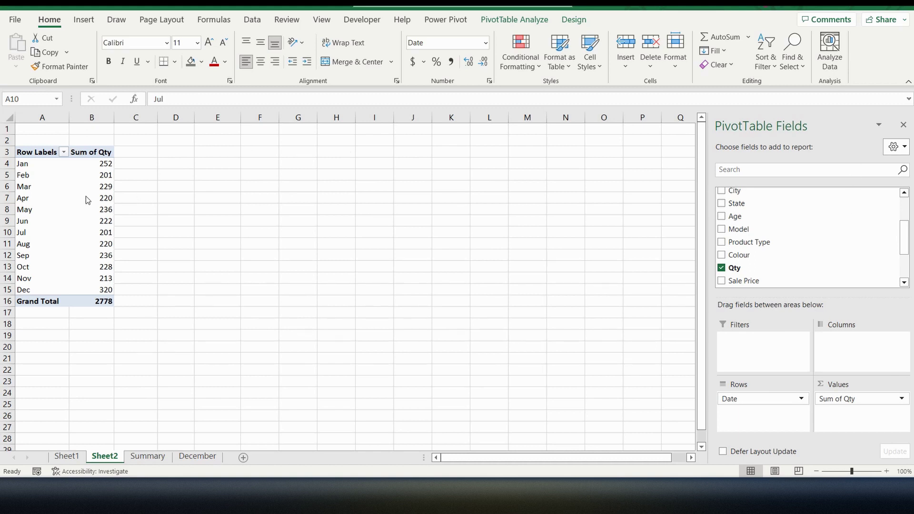
Move Date from the PivotTable's rows to its columns, and add Product Type with Model nested beneath it as rows.
{"action": "left_click", "coordinate": [763, 402]}
{"action": "left_click_drag", "start_coordinate": [748, 401], "coordinate": [851, 345]}
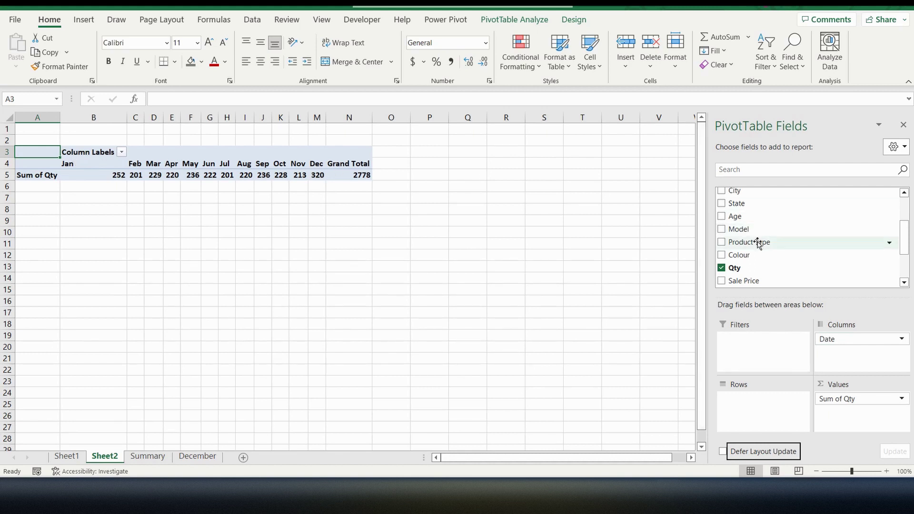
{"action": "left_click_drag", "start_coordinate": [758, 242], "coordinate": [748, 401]}
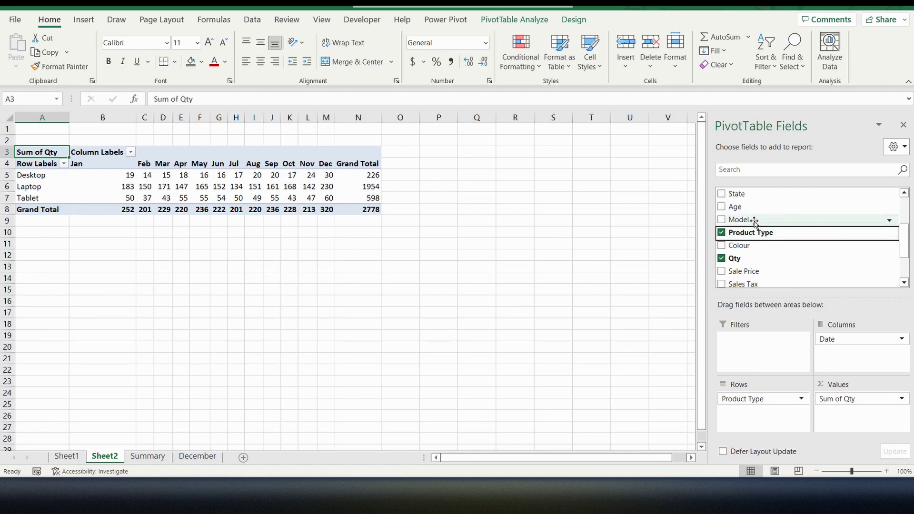
{"action": "left_click_drag", "start_coordinate": [753, 220], "coordinate": [747, 415]}
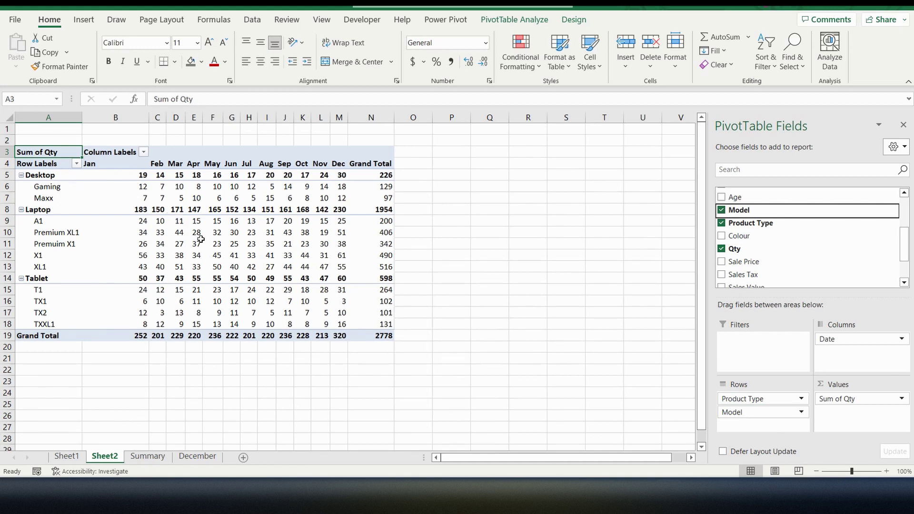
{"action": "mouse_move", "coordinate": [200, 239]}
{"action": "left_click", "coordinate": [376, 233]}
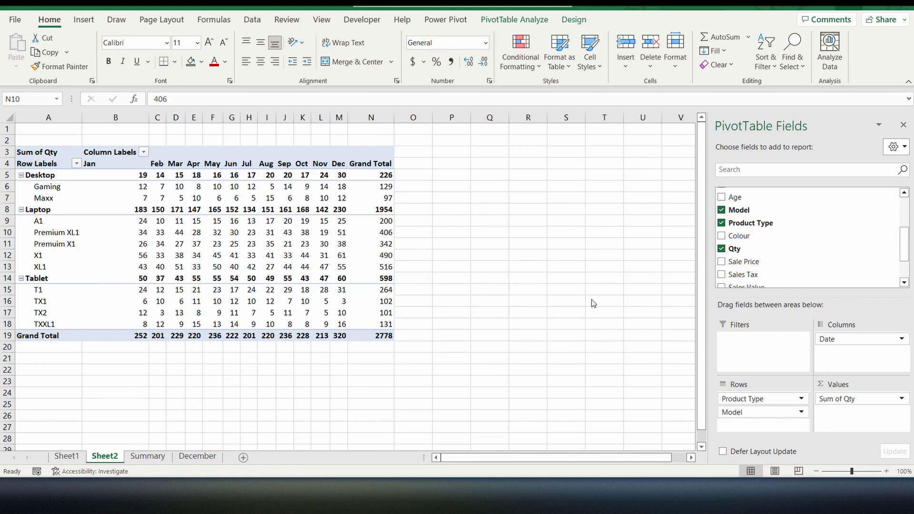
Switch to the Techo Techo Online Sales dashboard workbook and select an empty cell below the Average Price table.
{"action": "mouse_move", "coordinate": [681, 495]}
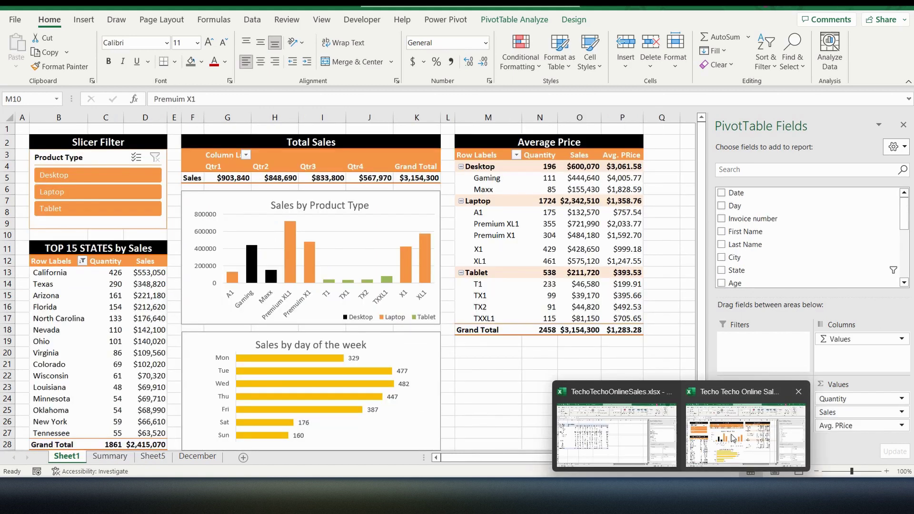
{"action": "left_click", "coordinate": [723, 446]}
{"action": "left_click", "coordinate": [551, 387]}
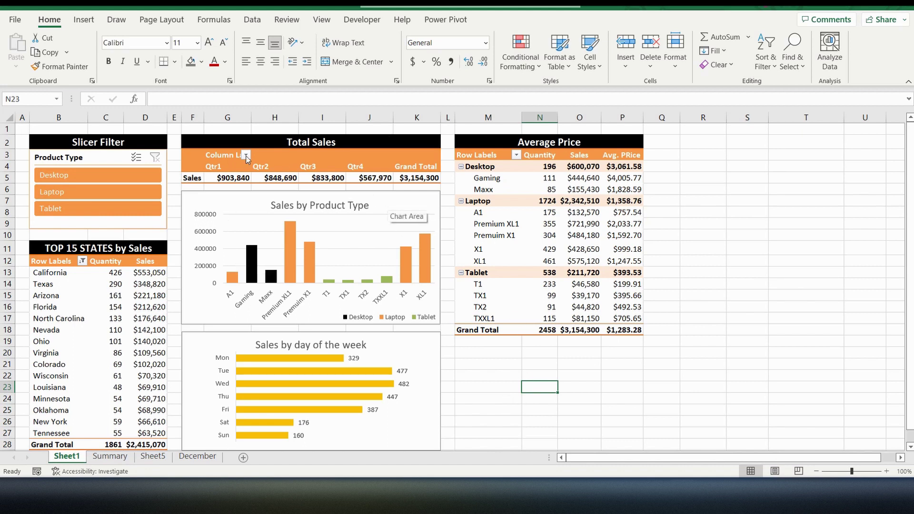
Filter the dashboard to Desktop with the Product Type slicer, add Laptop and Tablet to the selection, and return to TechoTechoOnlineSales.xlsx.
{"action": "left_click", "coordinate": [106, 176]}
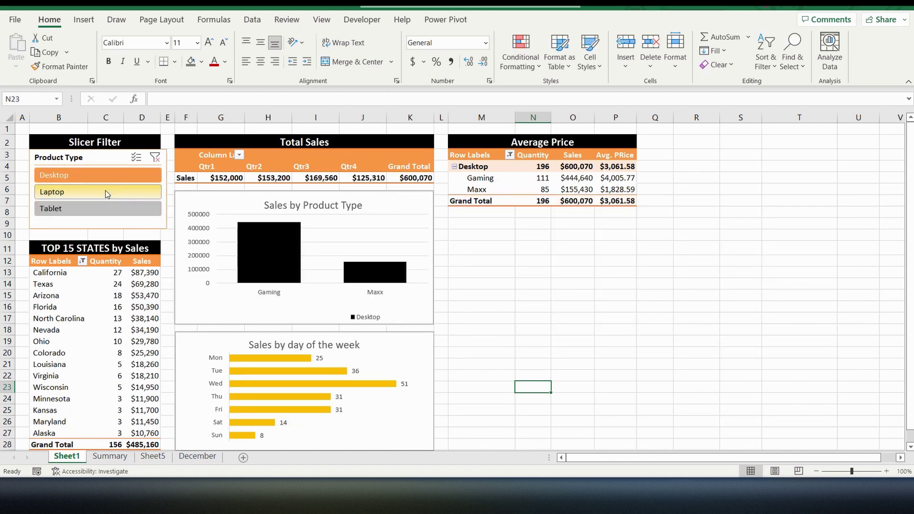
{"action": "left_click", "coordinate": [108, 193], "text": "ctrl"}
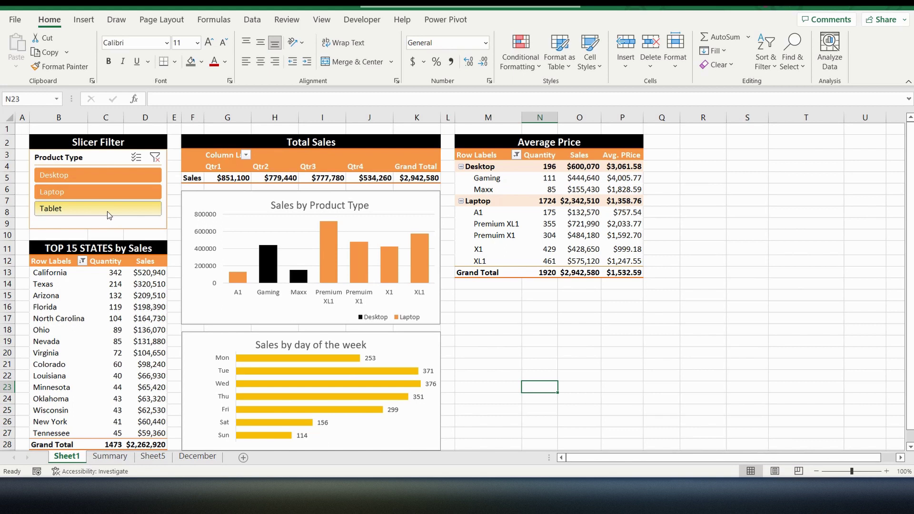
{"action": "left_click", "coordinate": [107, 210], "text": "ctrl"}
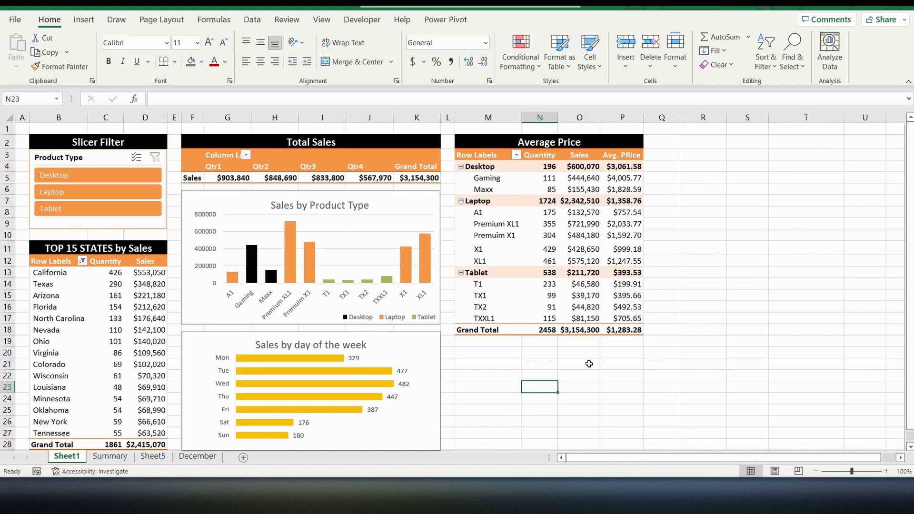
{"action": "mouse_move", "coordinate": [287, 496]}
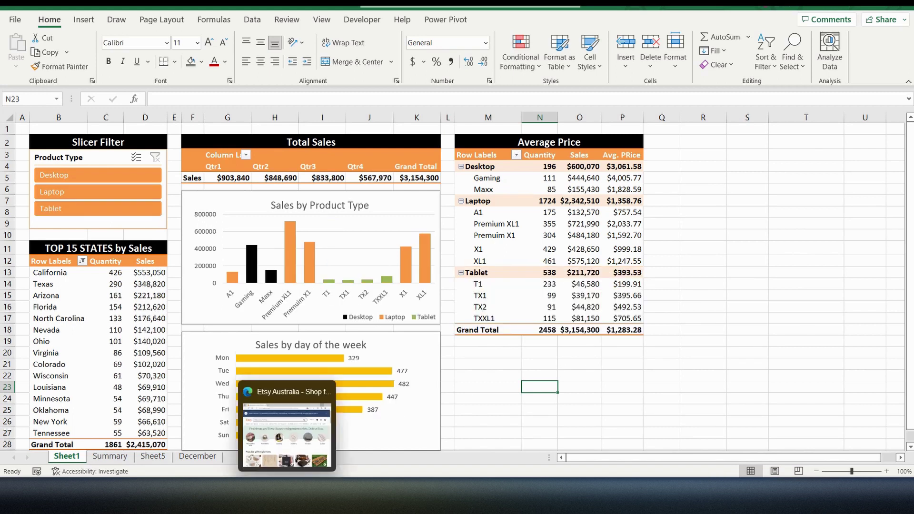
{"action": "left_click", "coordinate": [626, 450]}
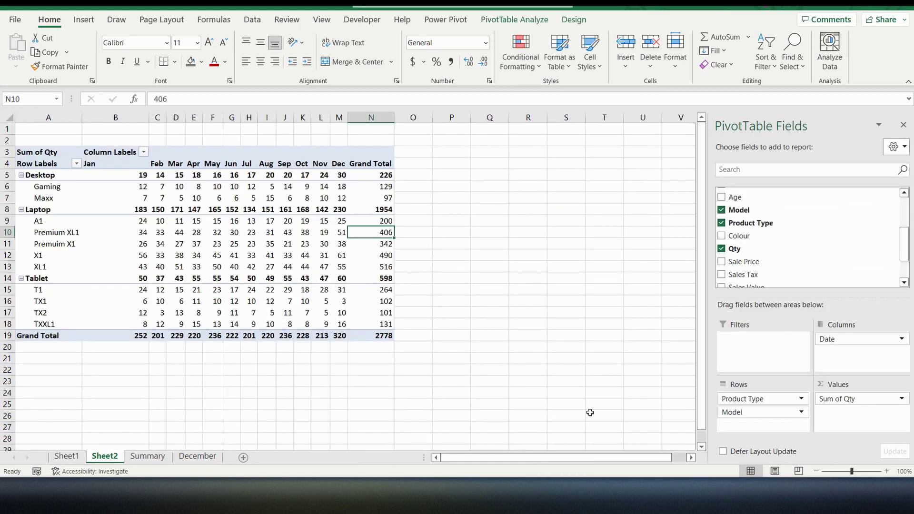